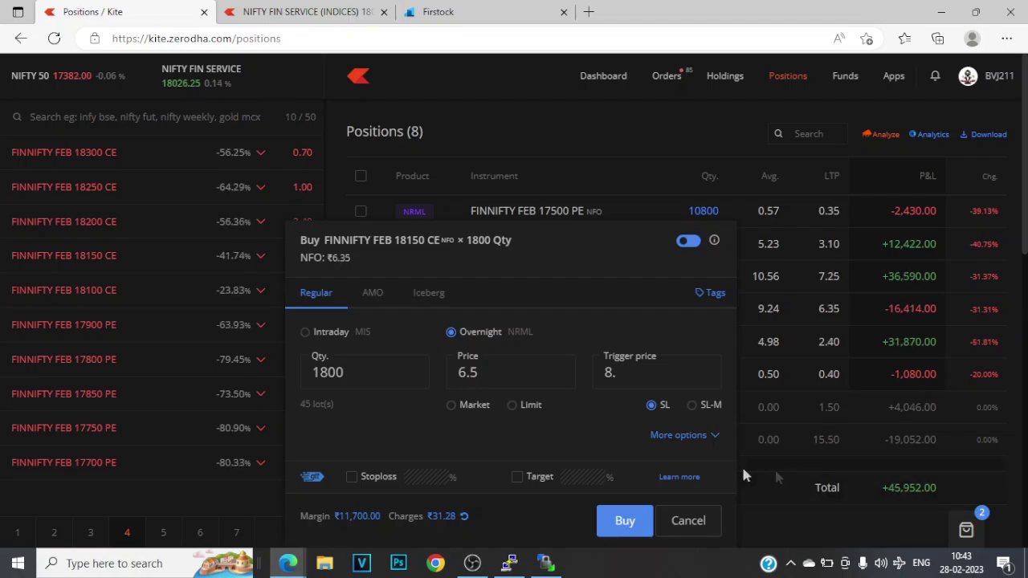
# - Discard the FINNIFTY FEB 18150 CE buy order and examine the recent NIFTY FIN SERVICE price action before returning to the positions
pyautogui.click(689, 521)
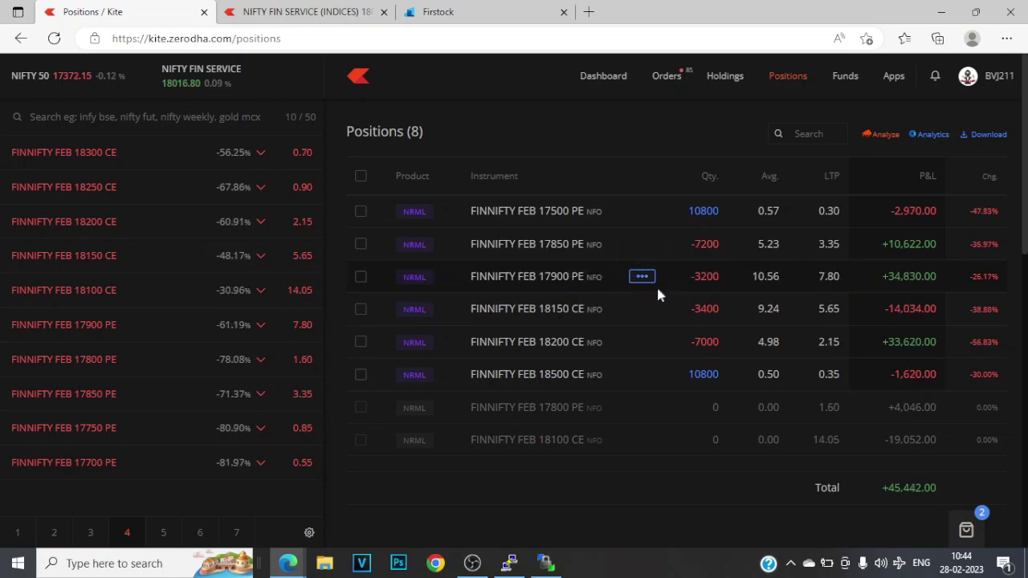
pyautogui.click(336, 13)
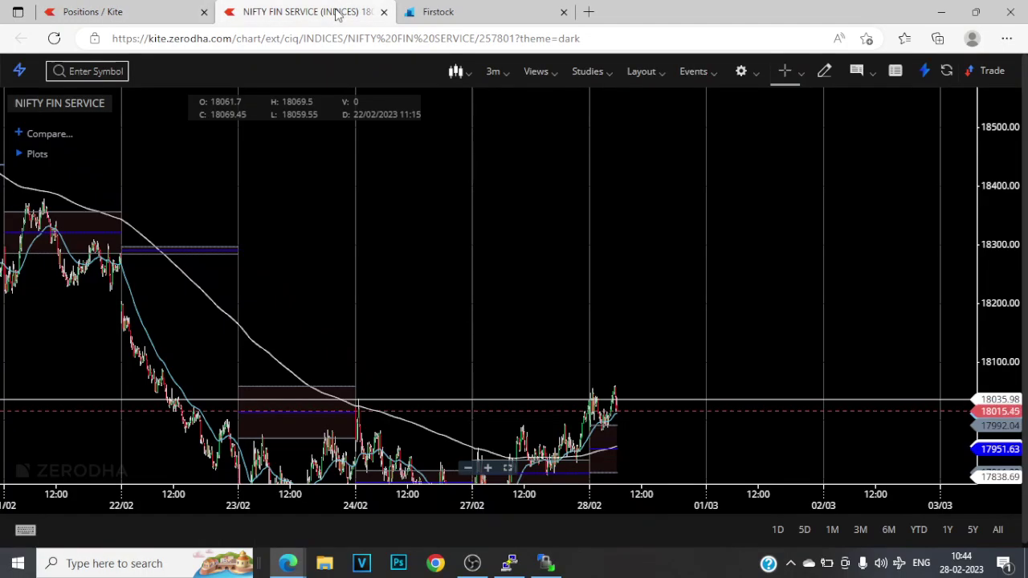
pyautogui.scroll(5, 666, 421)
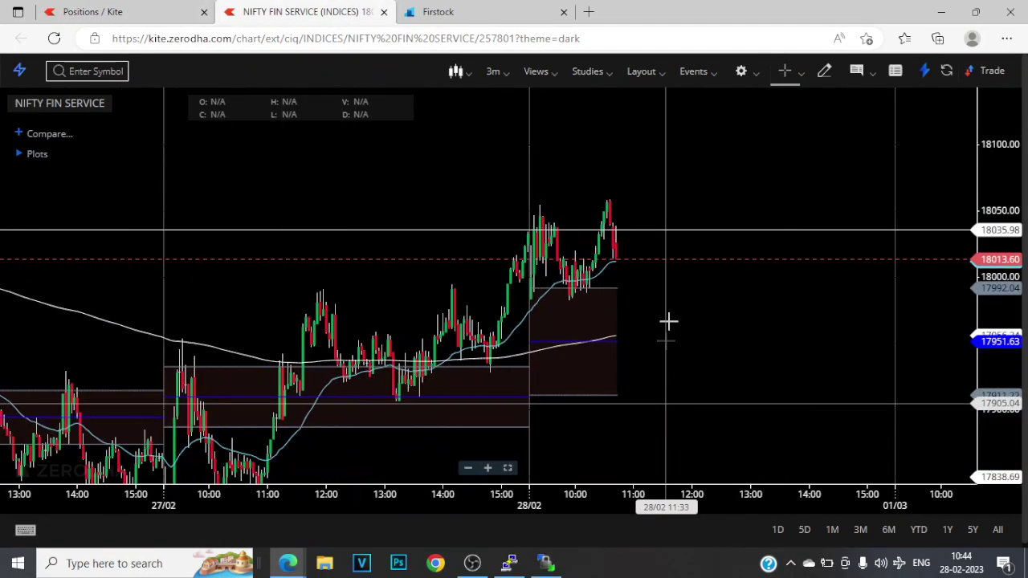
pyautogui.moveTo(665, 324); pyautogui.dragTo(657, 397)
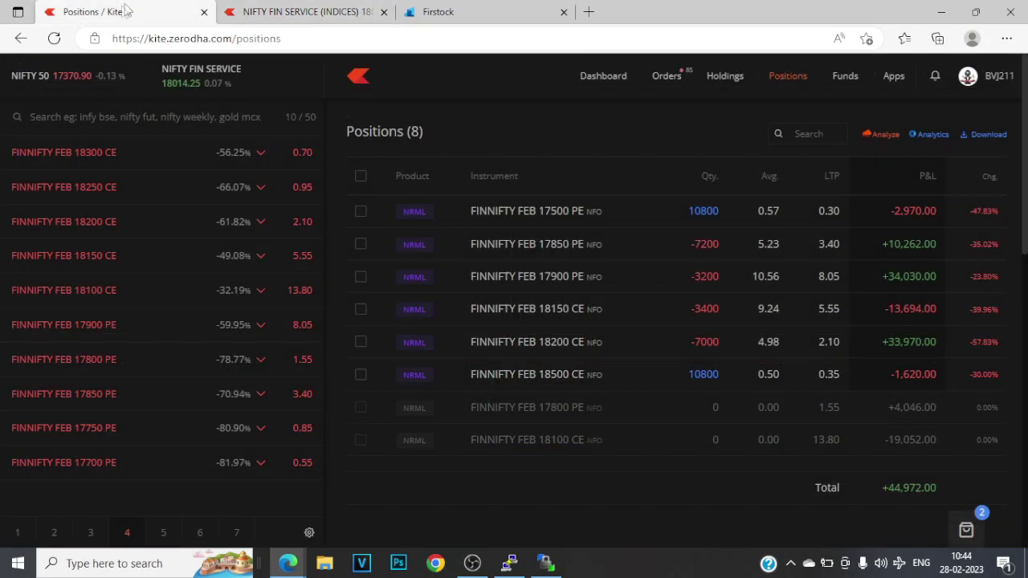
pyautogui.click(121, 12)
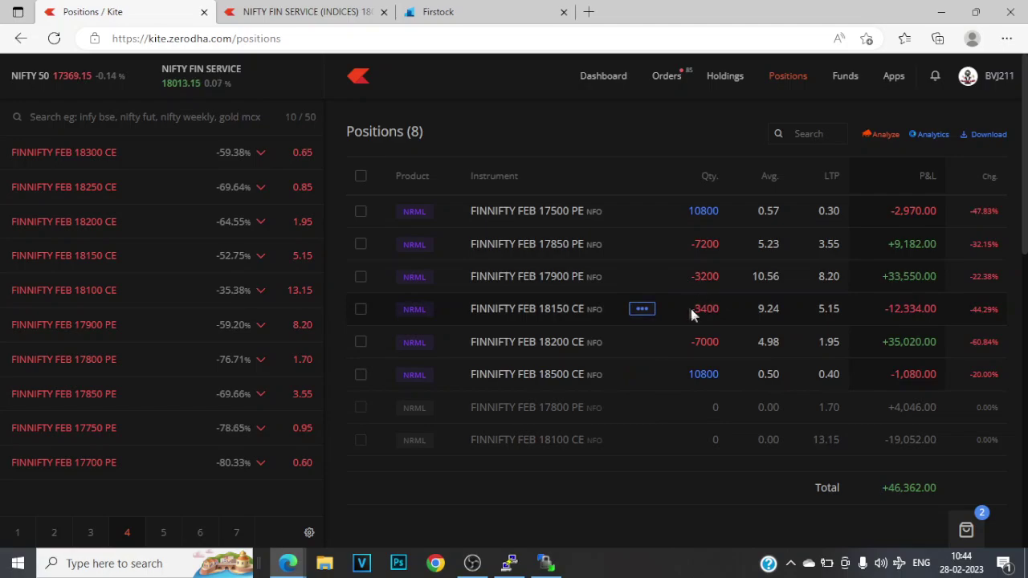
# - Partially exit the FINNIFTY FEB 17900 PE position with an overnight market buy order for a quantity of 1600
pyautogui.click(643, 343)
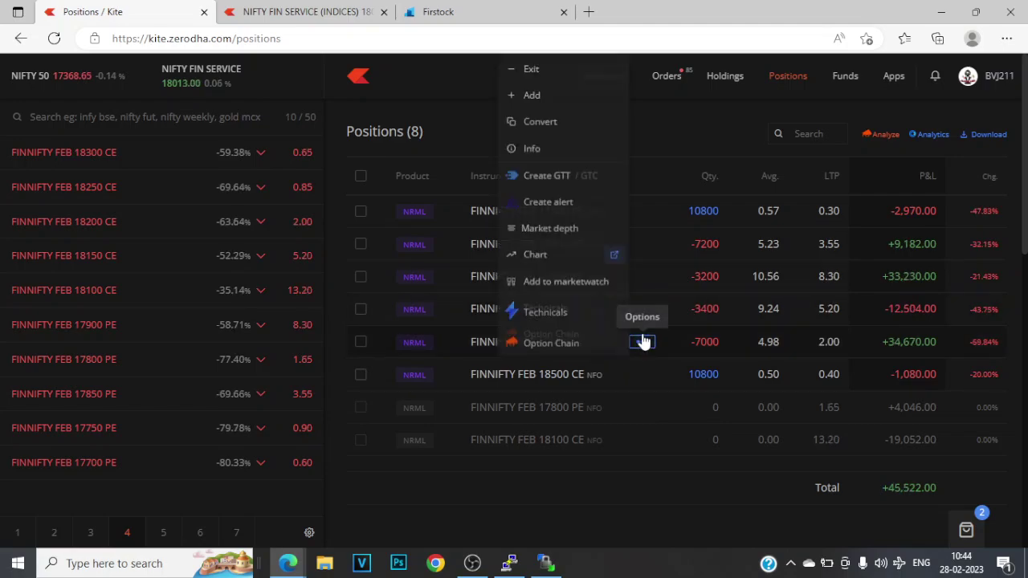
pyautogui.click(643, 277)
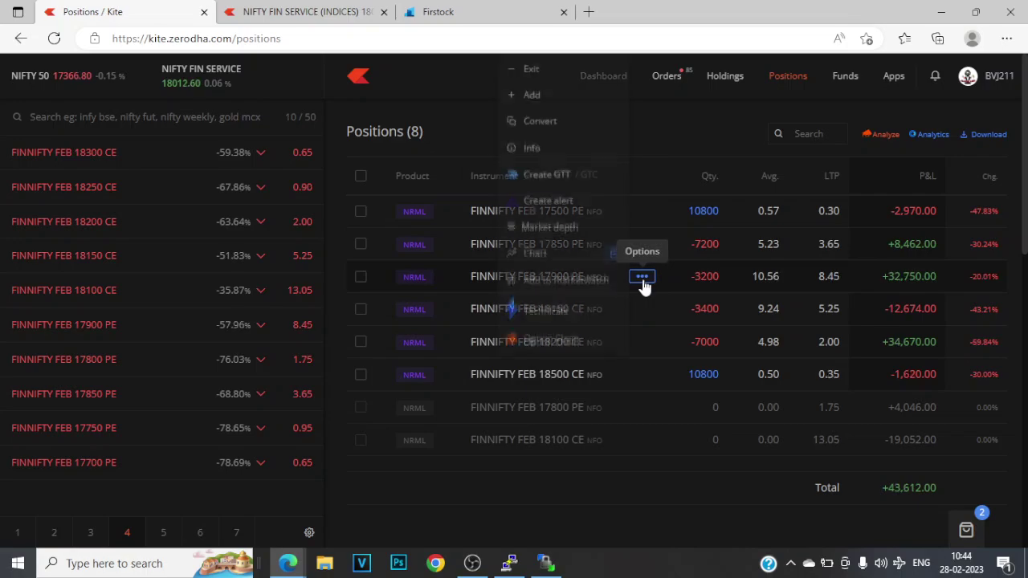
pyautogui.click(543, 74)
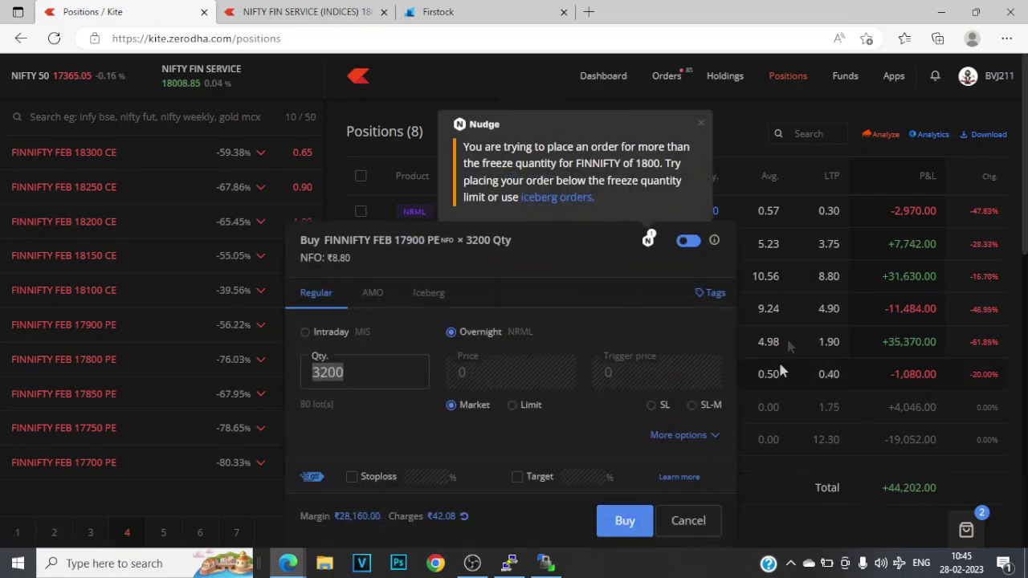
pyautogui.write('1600')
pyautogui.press('Return')
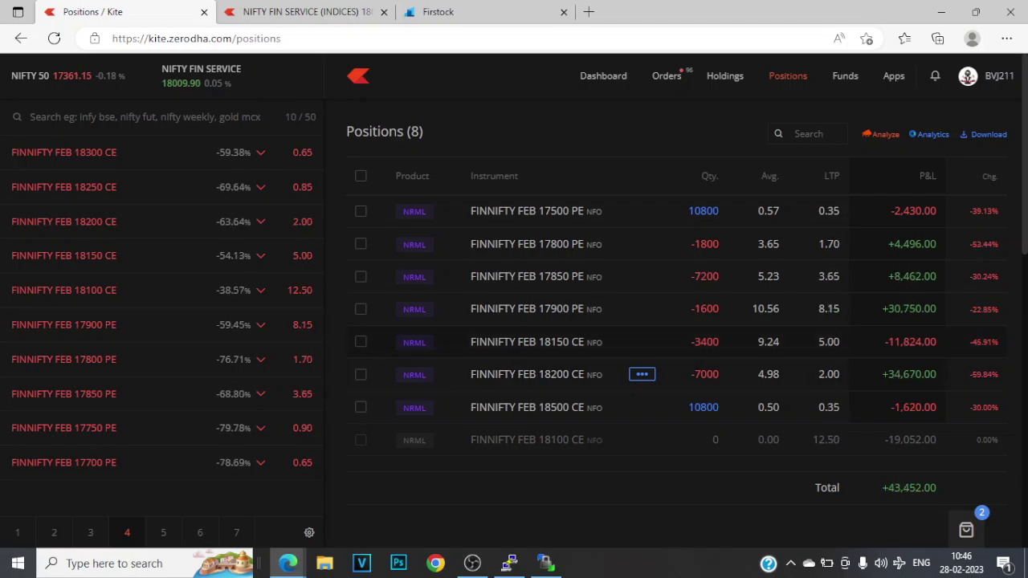
# - Raise the upper horizontal line on the NIFTY FIN SERVICE chart to the day's high at about 18058, then return to the positions
pyautogui.click(277, 10)
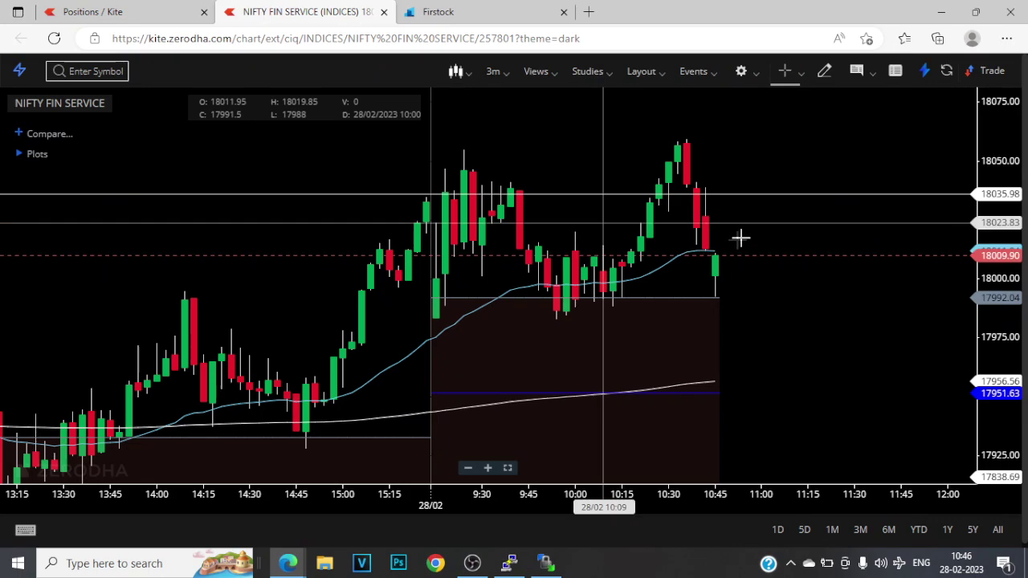
pyautogui.moveTo(715, 194); pyautogui.dragTo(712, 142)
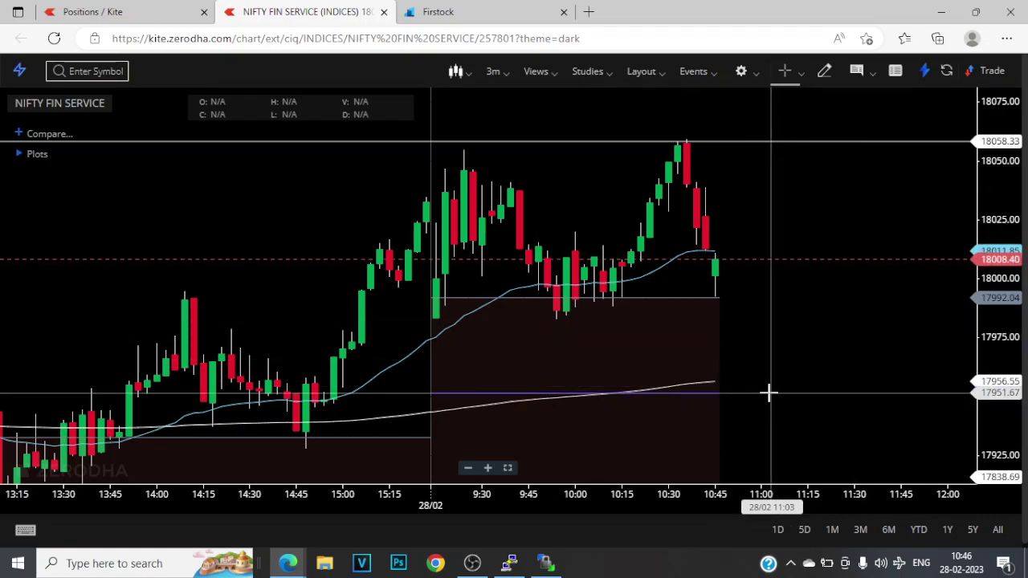
pyautogui.click(92, 12)
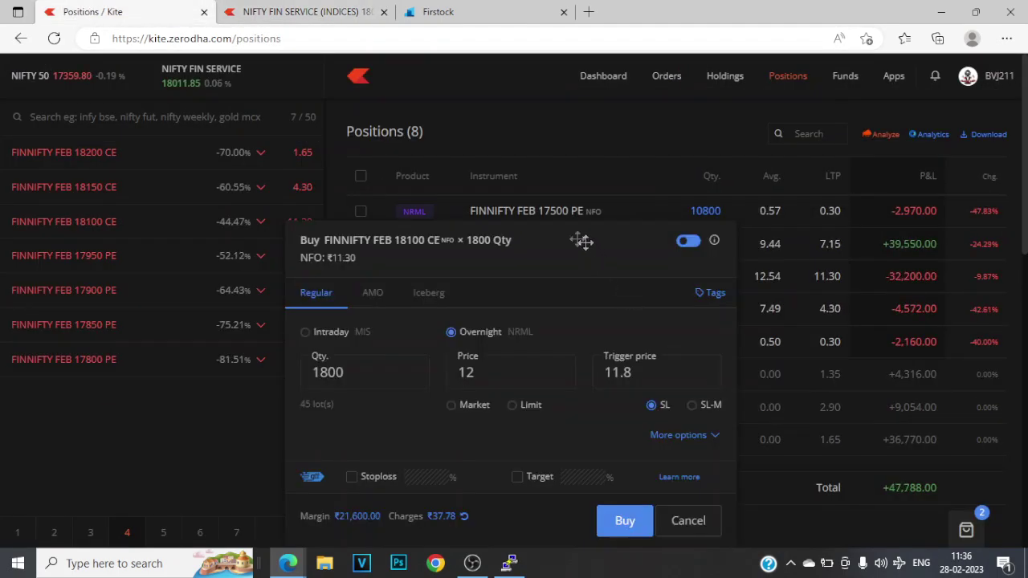
# - Discard the FINNIFTY FEB 18100 CE buy order and examine the NIFTY FIN SERVICE candles below the horizontal line at the day's high
pyautogui.moveTo(584, 239); pyautogui.dragTo(213, 184)
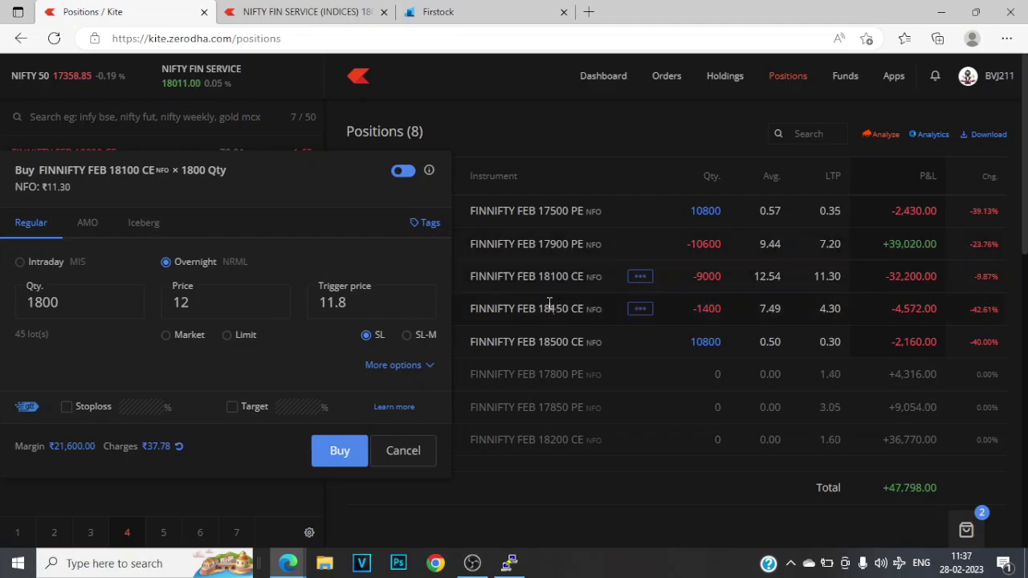
pyautogui.click(409, 453)
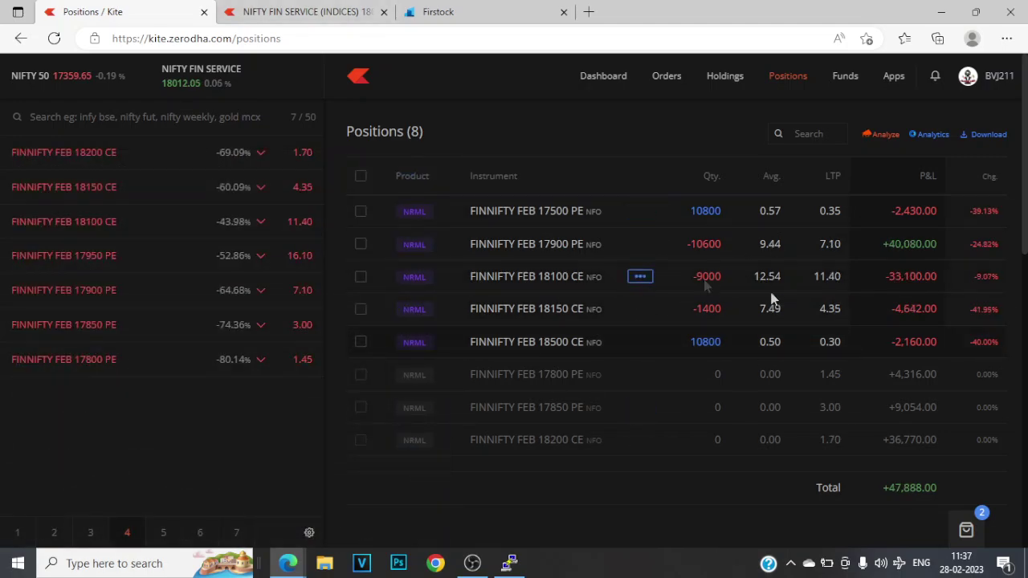
pyautogui.click(309, 12)
pyautogui.scroll(-5, 570, 298)
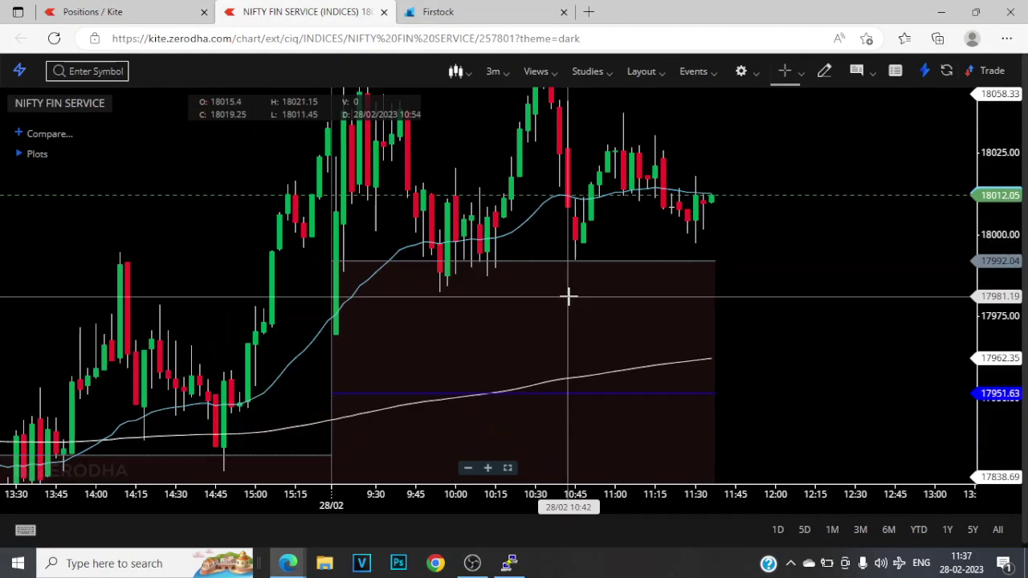
pyautogui.moveTo(579, 268); pyautogui.dragTo(520, 375)
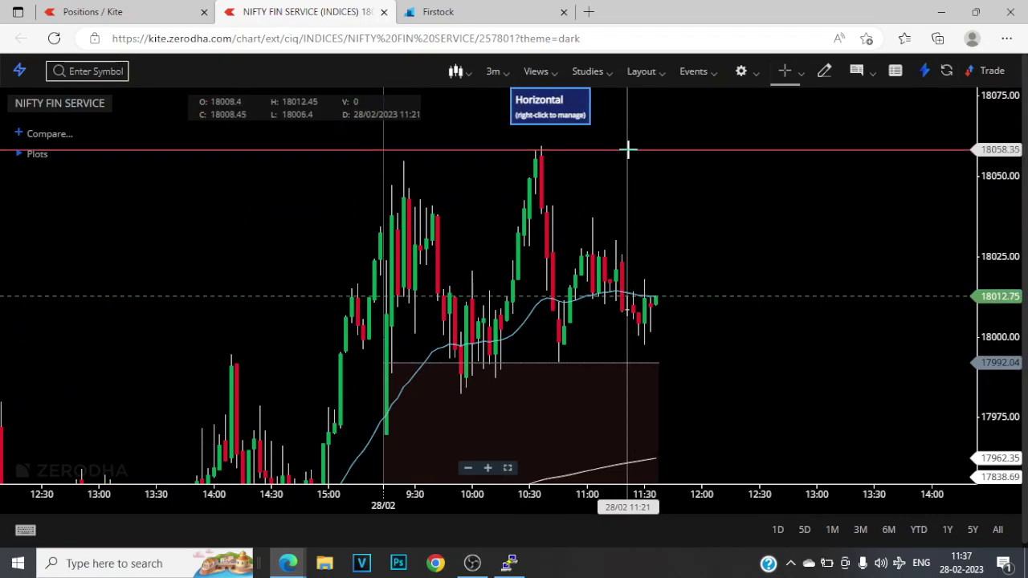
pyautogui.click(129, 9)
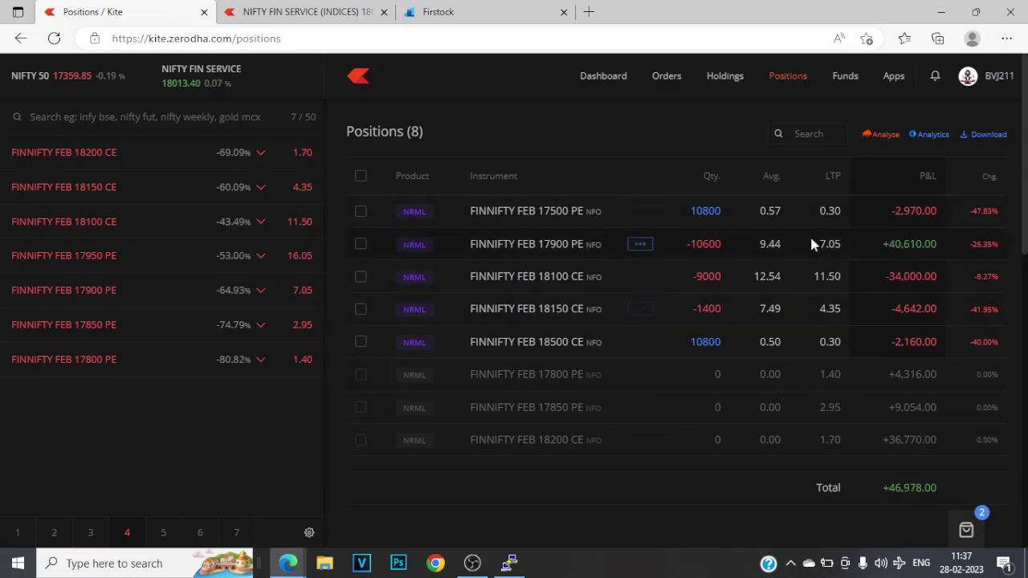
# - Compare the open FINNIFTY positions with the index chart's moving averages, horizontal resistance line and shaded support zone
pyautogui.hotkey('ctrl', 'Tab')
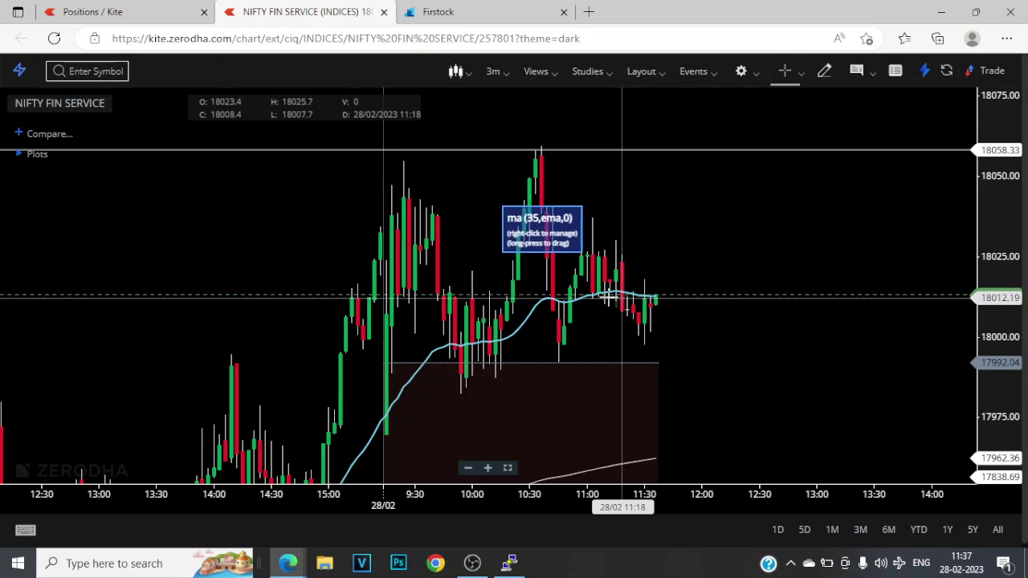
pyautogui.hotkey('ctrl', 'shift', 'Tab')
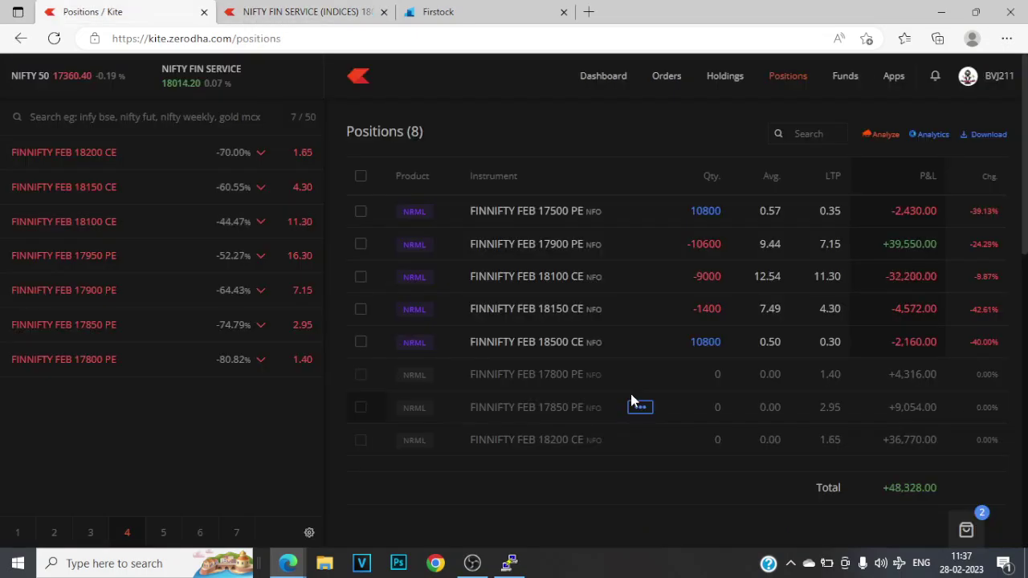
pyautogui.hotkey('ctrl', 'Tab')
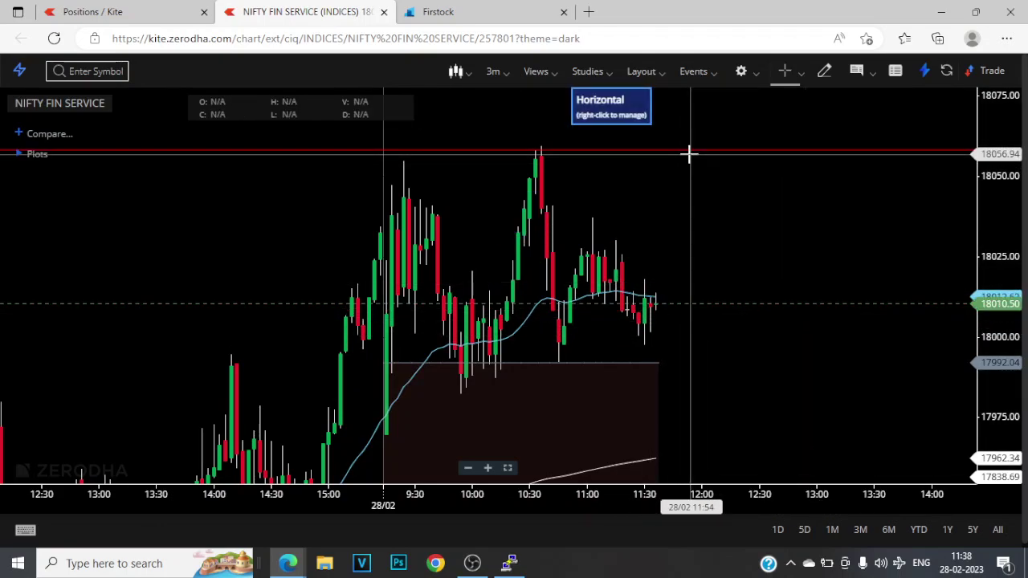
pyautogui.click(185, 11)
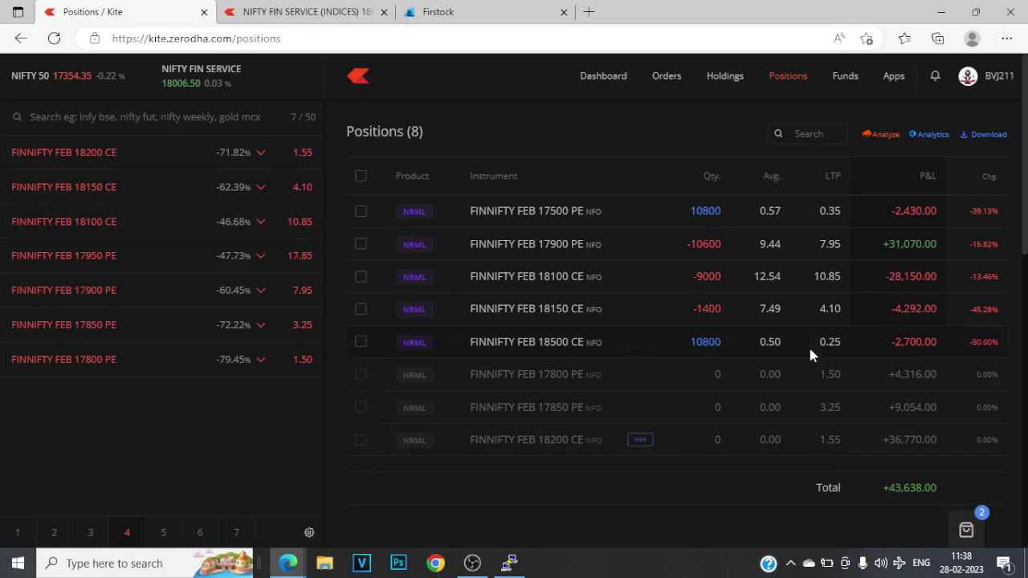
pyautogui.click(281, 15)
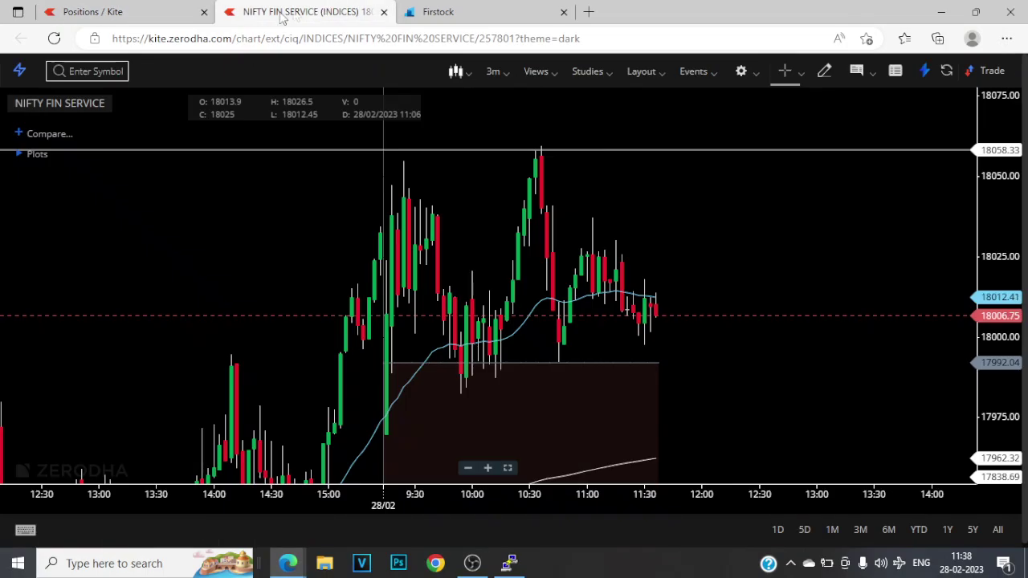
pyautogui.click(161, 12)
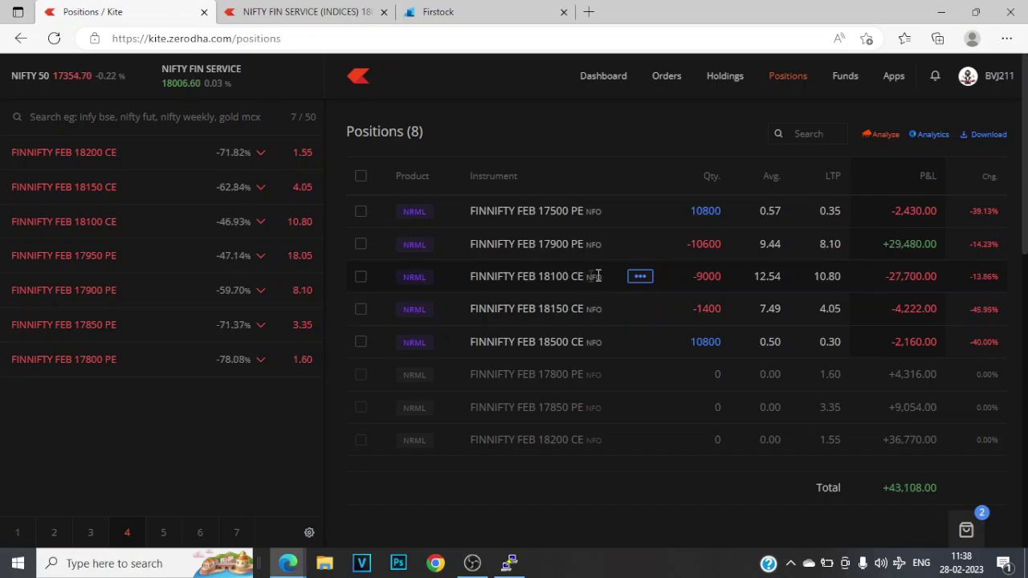
pyautogui.click(357, 10)
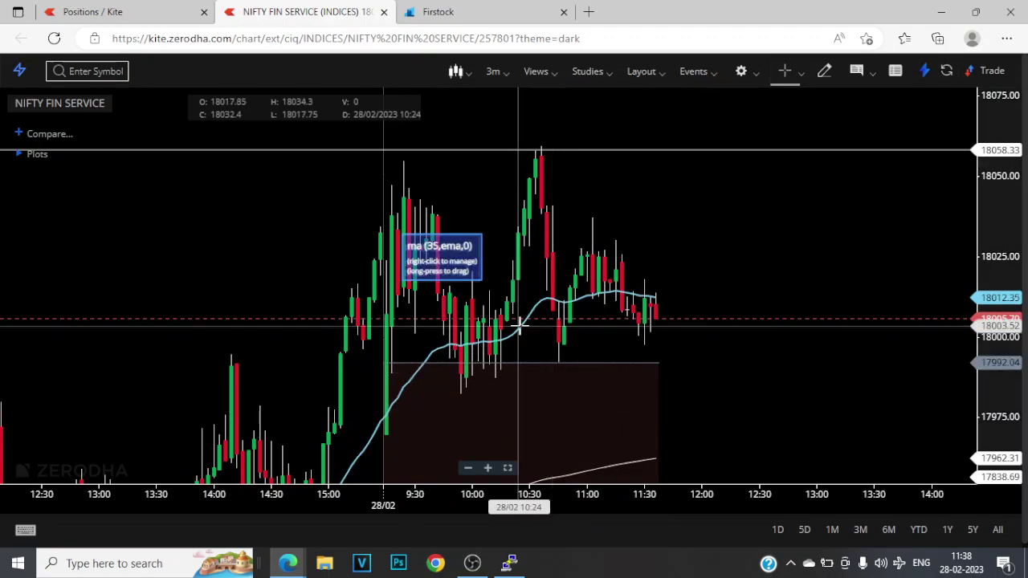
pyautogui.click(180, 9)
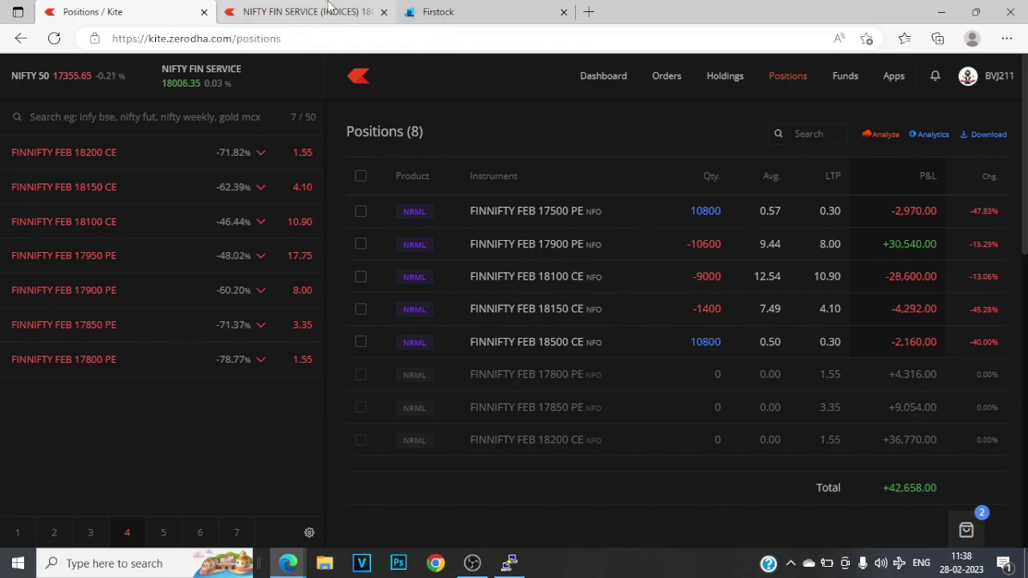
pyautogui.moveTo(328, 10)
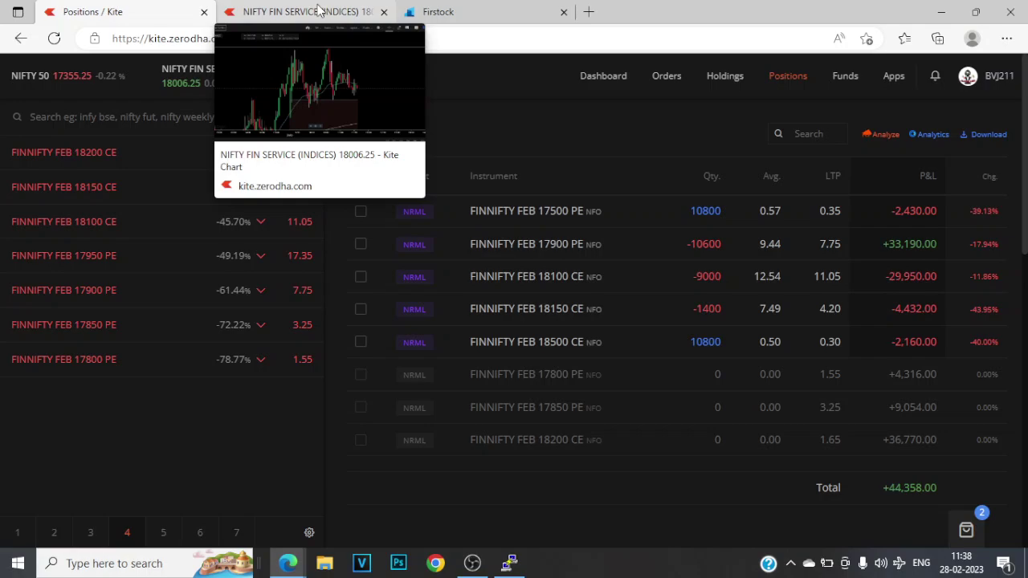
pyautogui.click(319, 9)
pyautogui.scroll(3, 650, 258)
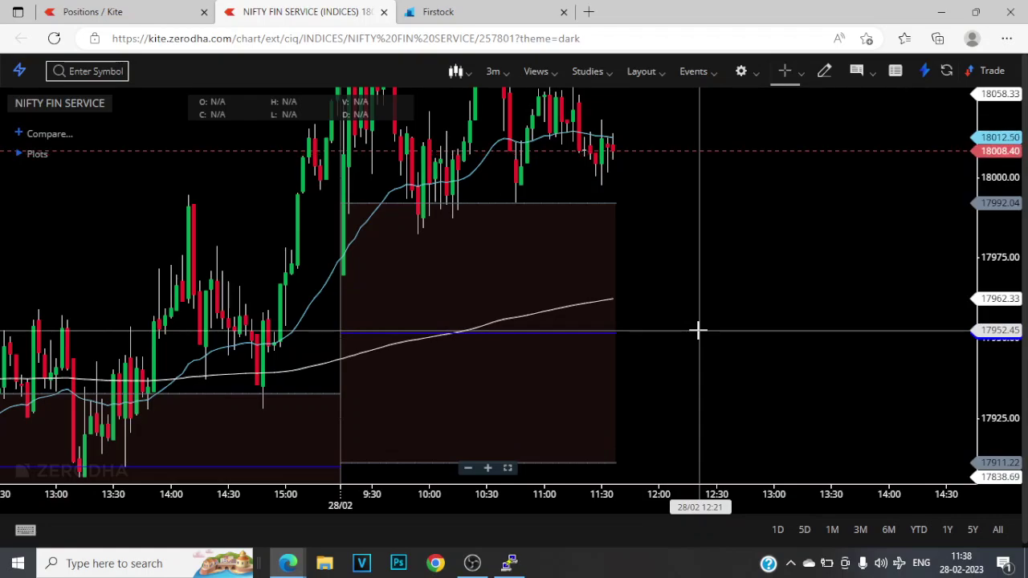
pyautogui.click(120, 11)
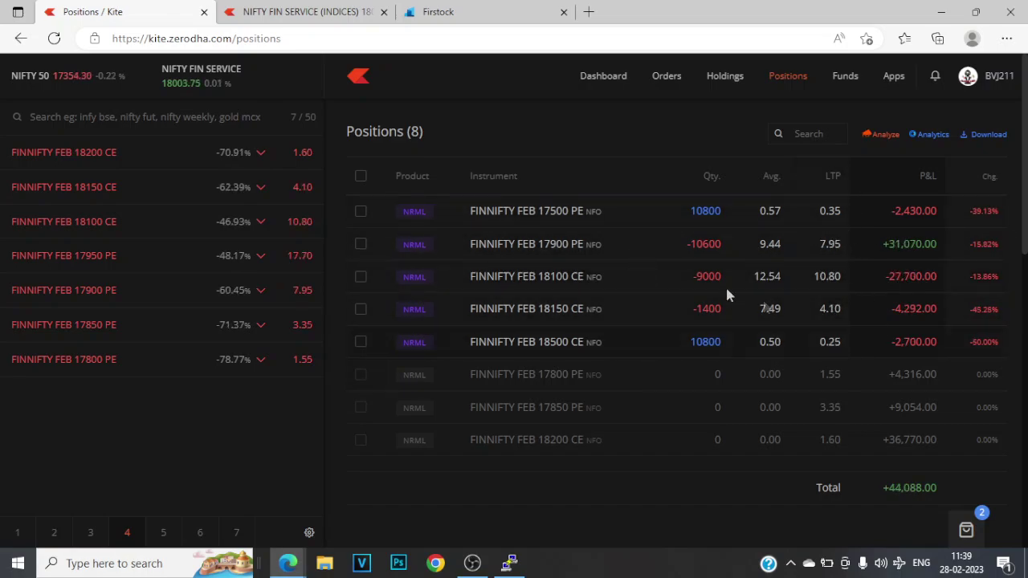
# - Switch to the second Kite account's window and review its executed orders and open positions
pyautogui.moveTo(283, 565)
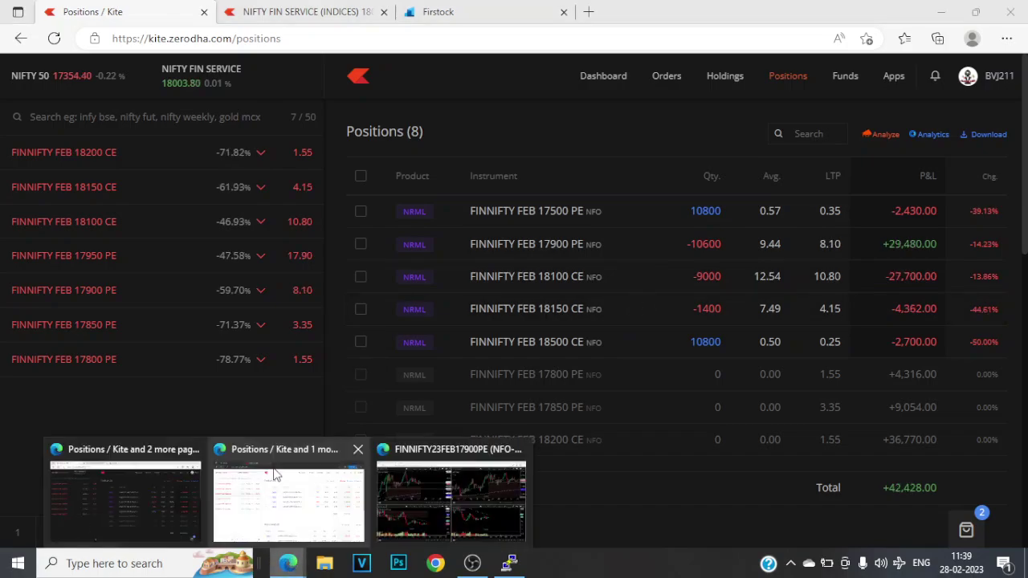
pyautogui.click(273, 454)
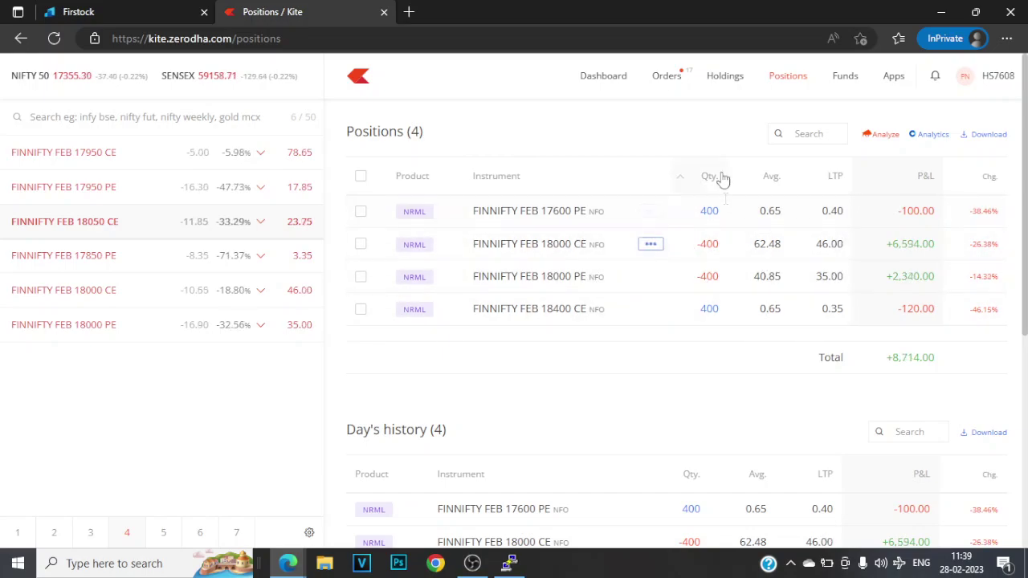
pyautogui.click(665, 76)
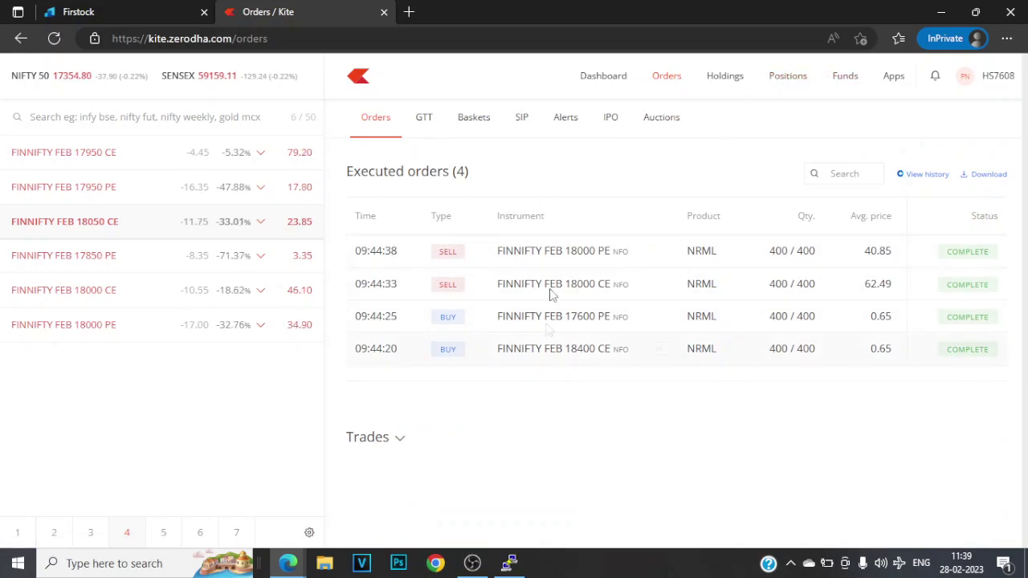
pyautogui.click(791, 84)
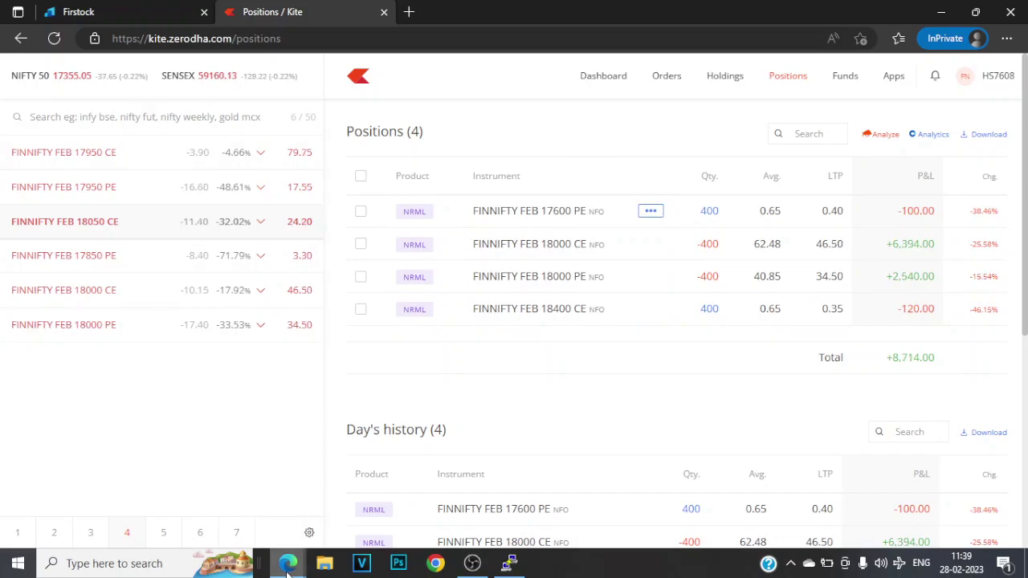
# - Switch between the two accounts' windows to check the NIFTY FIN SERVICE chart and the profit and loss of the FINNIFTY positions
pyautogui.moveTo(287, 563)
pyautogui.click(126, 516)
pyautogui.click(341, 10)
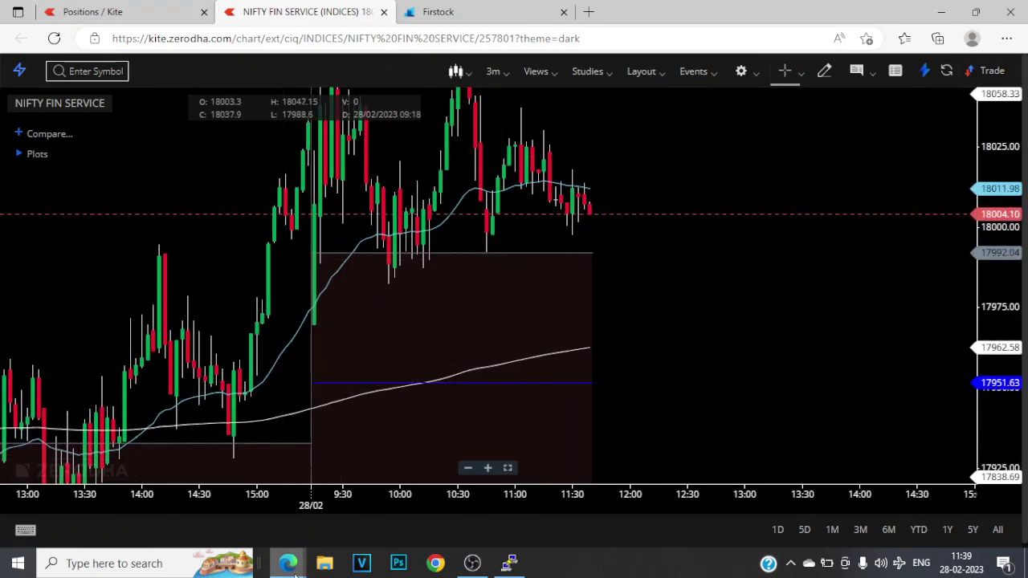
pyautogui.moveTo(291, 564)
pyautogui.click(287, 503)
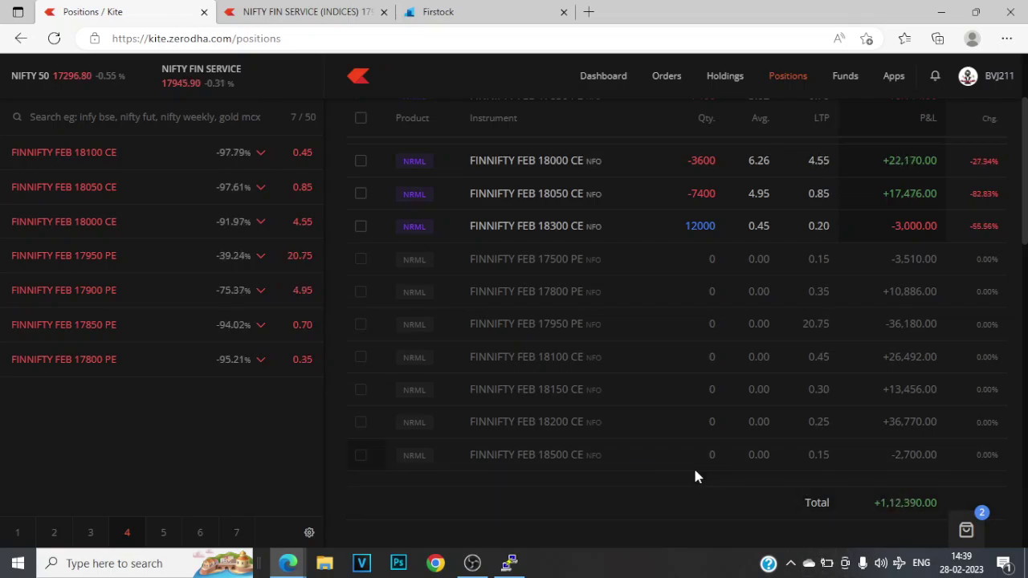
pyautogui.moveTo(661, 428)
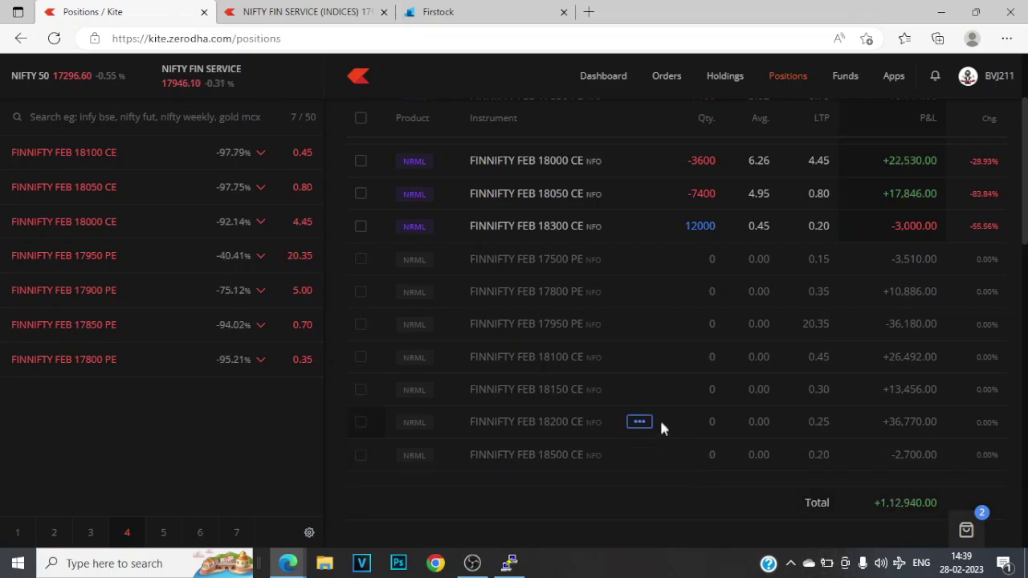
# - Examine the one-minute NIFTY FIN SERVICE chart over a wider time range, and return to the FINNIFTY positions
pyautogui.click(338, 12)
pyautogui.scroll(-6, 332, 269)
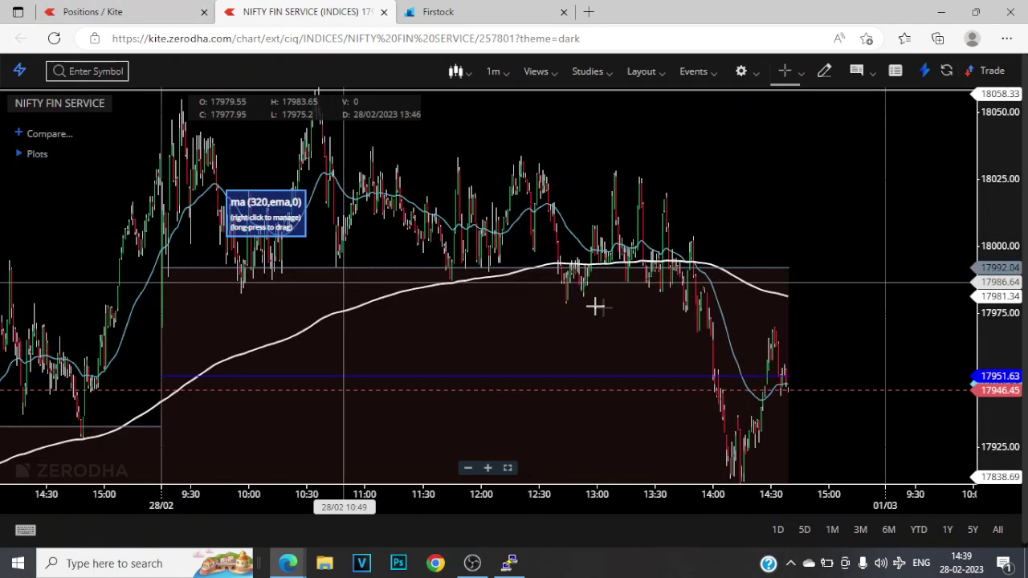
pyautogui.scroll(-1, 222, 282)
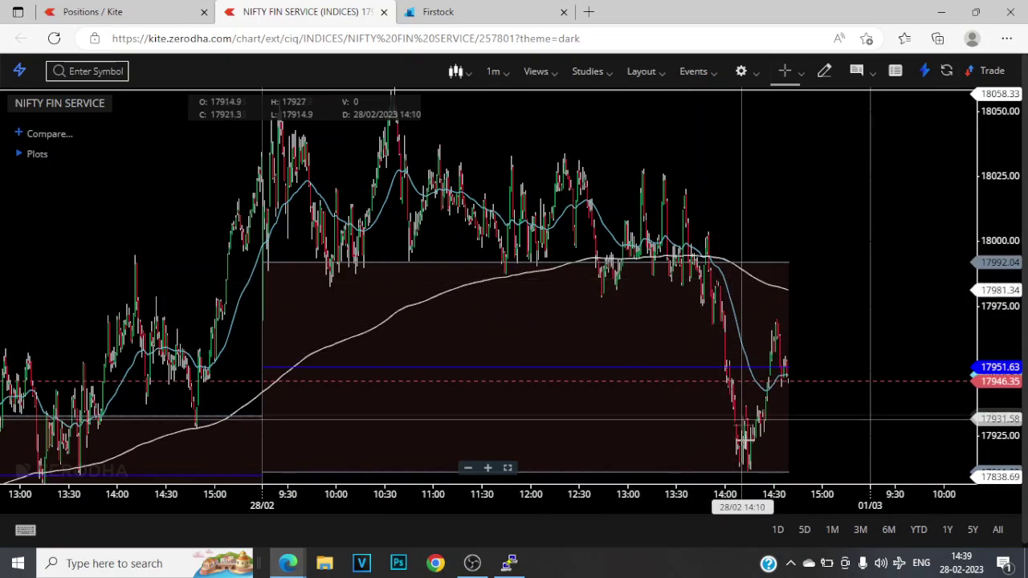
pyautogui.hotkey('ctrl', 'shift', 'Tab')
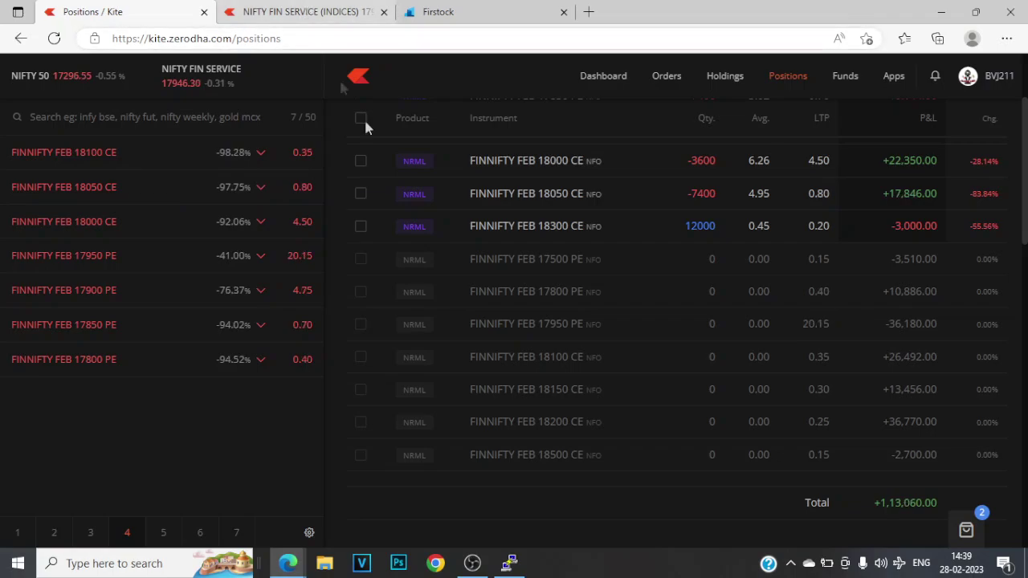
pyautogui.scroll(1, 666, 326)
pyautogui.scroll(-1, 734, 336)
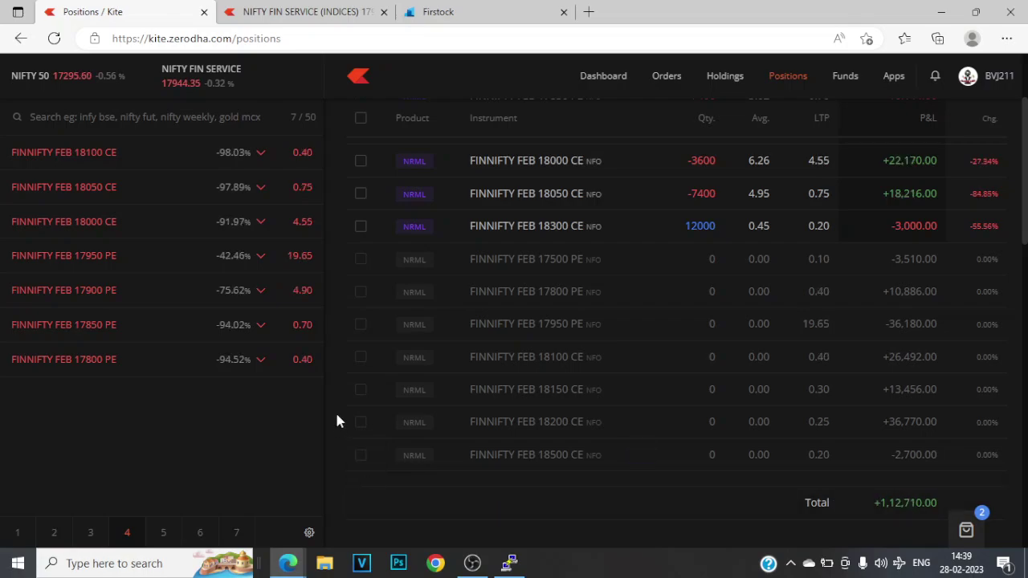
# - Check the equity available and used margin in the account's funds, and review the FINNIFTY positions down to the total profit and loss
pyautogui.click(846, 77)
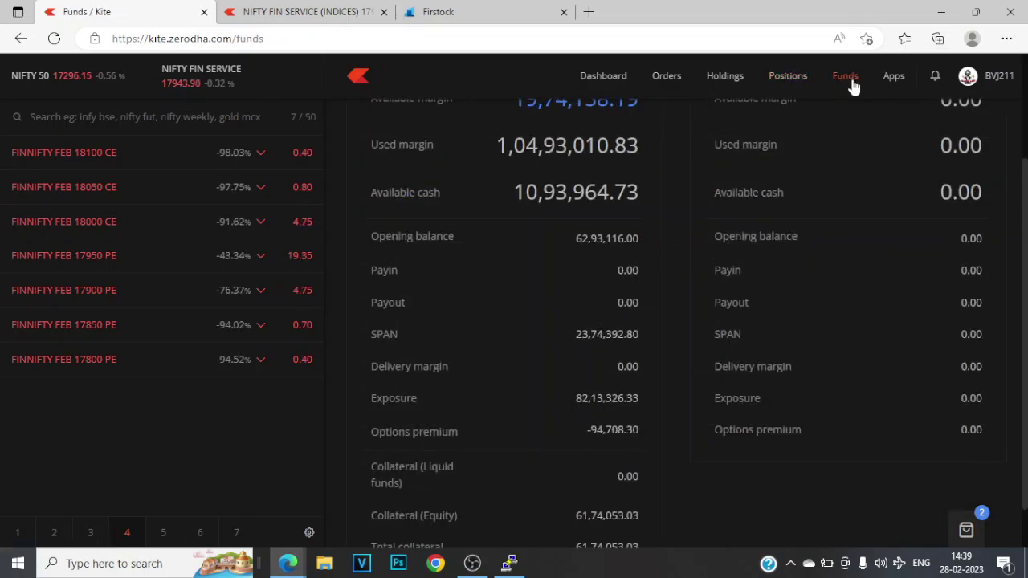
pyautogui.scroll(2, 505, 283)
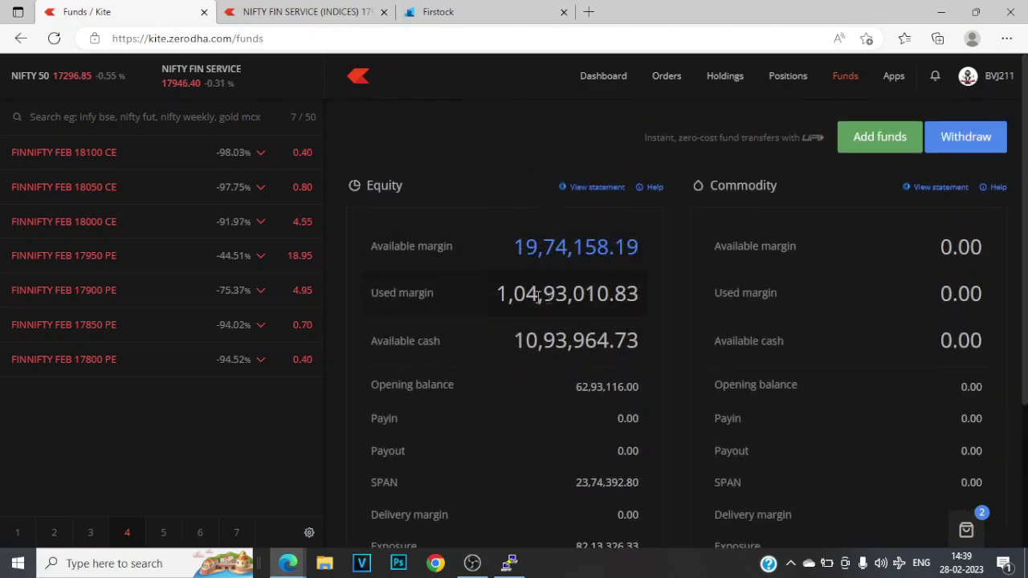
pyautogui.click(795, 76)
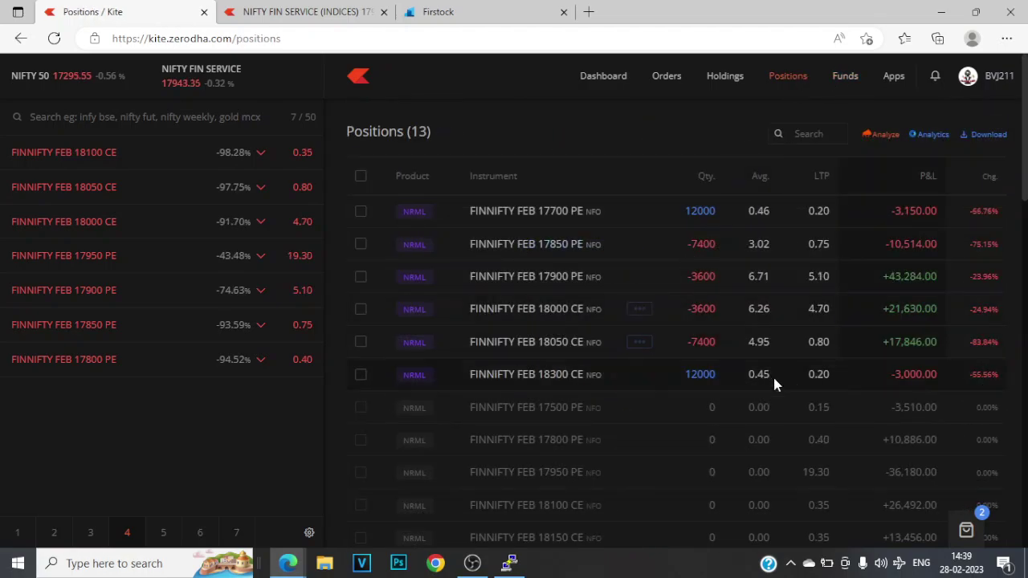
pyautogui.scroll(-1, 764, 378)
pyautogui.scroll(-1, 764, 382)
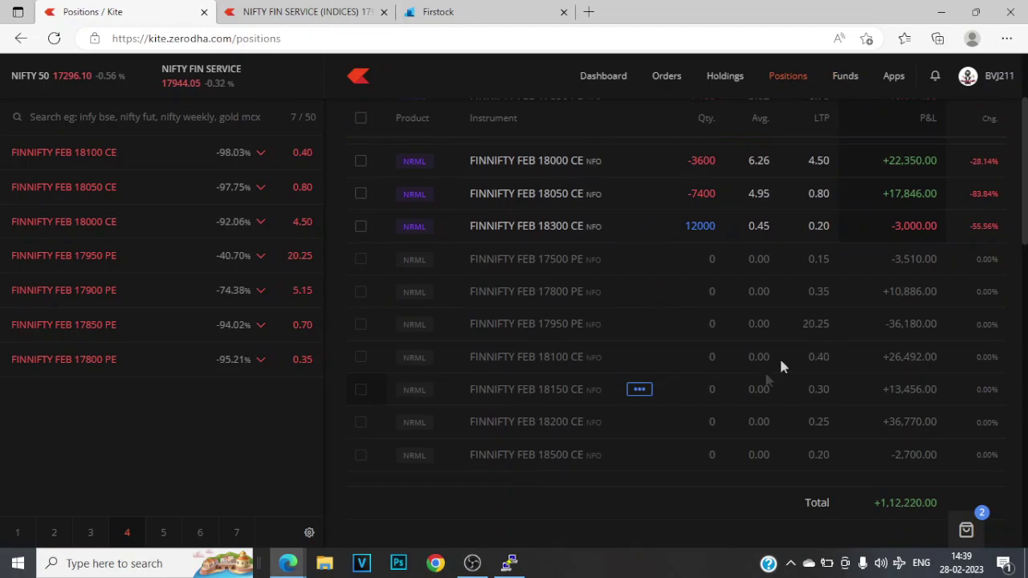
pyautogui.scroll(3, 764, 359)
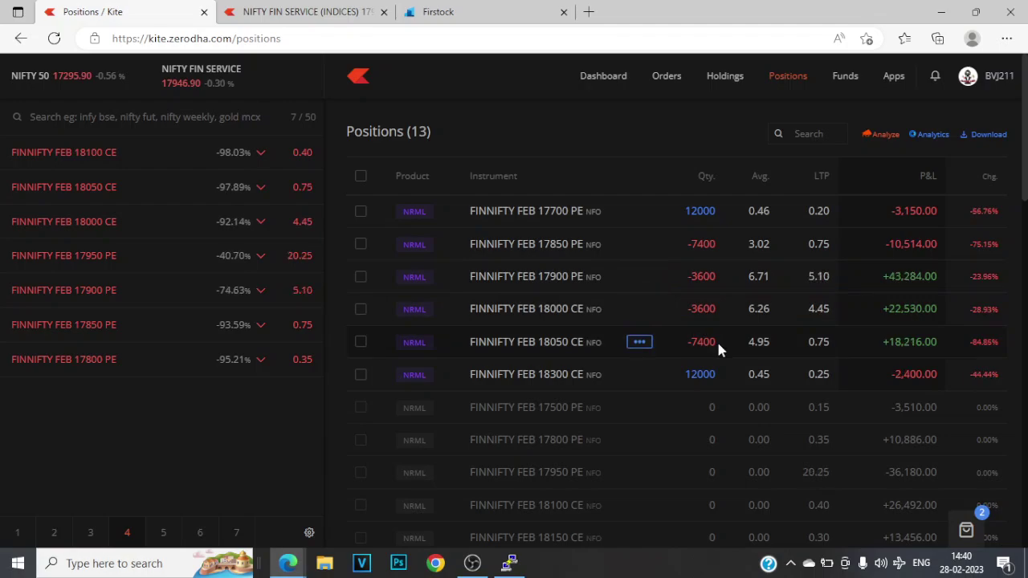
# - Recheck the NIFTY FIN SERVICE candles against the shaded zone and moving averages, and check the total profit and loss of the positions
pyautogui.click(291, 10)
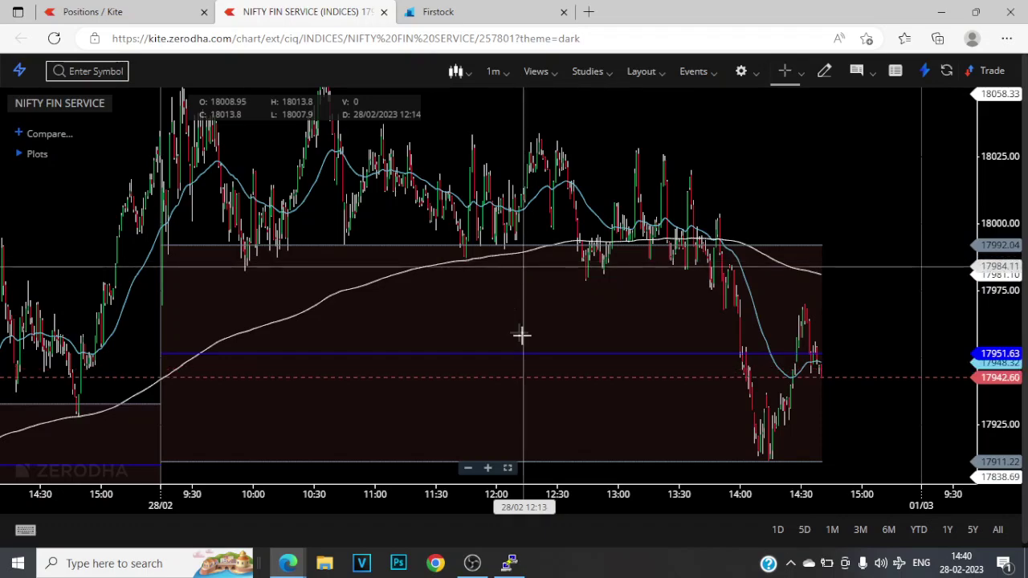
pyautogui.click(155, 12)
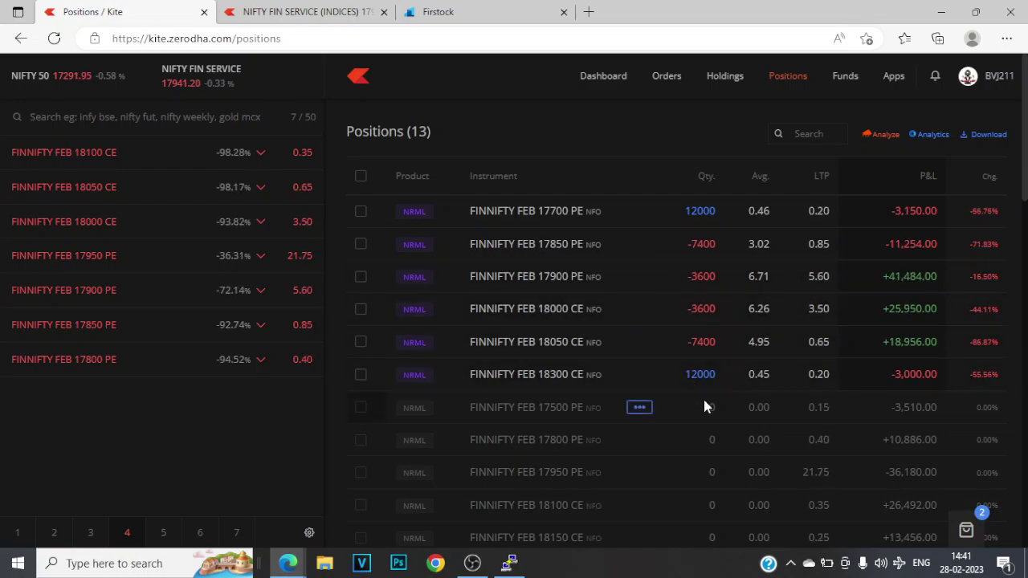
pyautogui.scroll(-2, 703, 397)
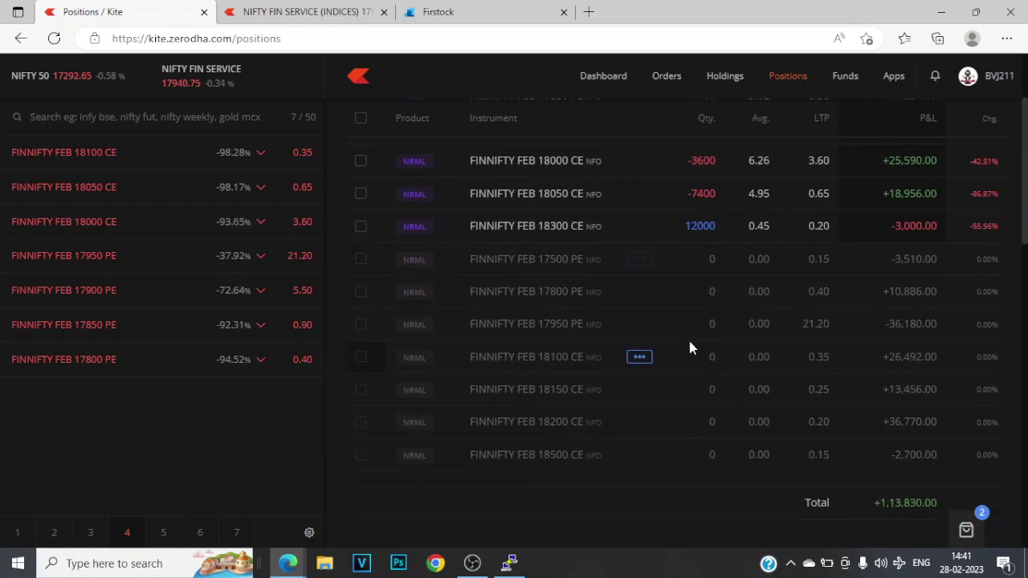
pyautogui.scroll(2, 590, 286)
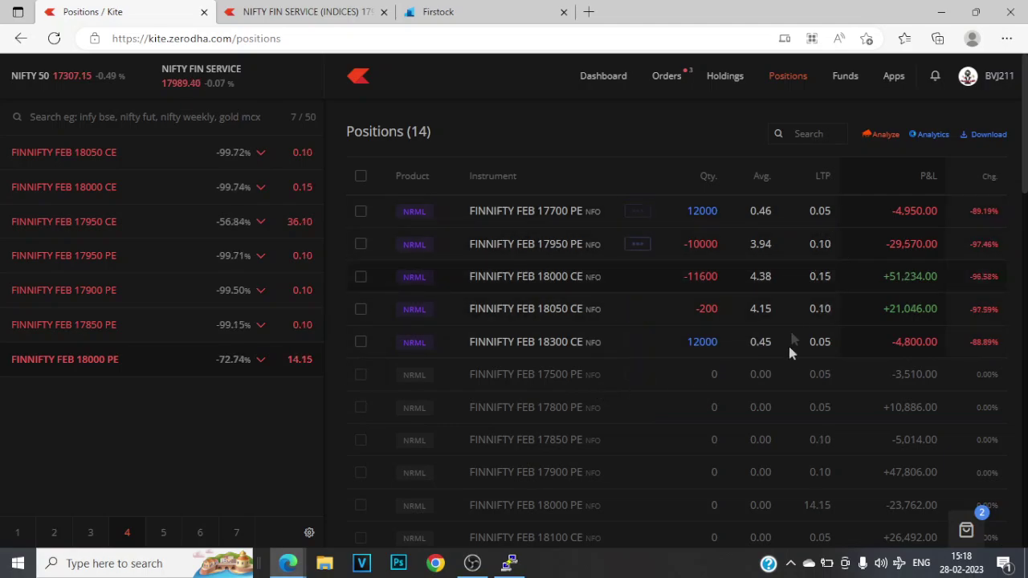
# - Review the adjusted FINNIFTY positions near the session's end, covering the open legs, the closed legs and the total profit and loss
pyautogui.moveTo(70, 362)
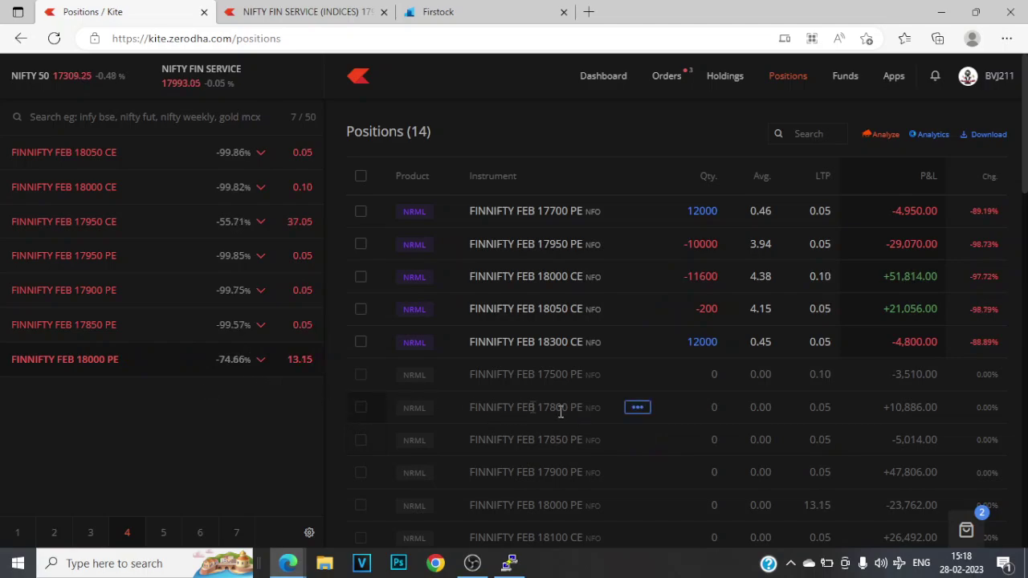
pyautogui.scroll(-1, 562, 411)
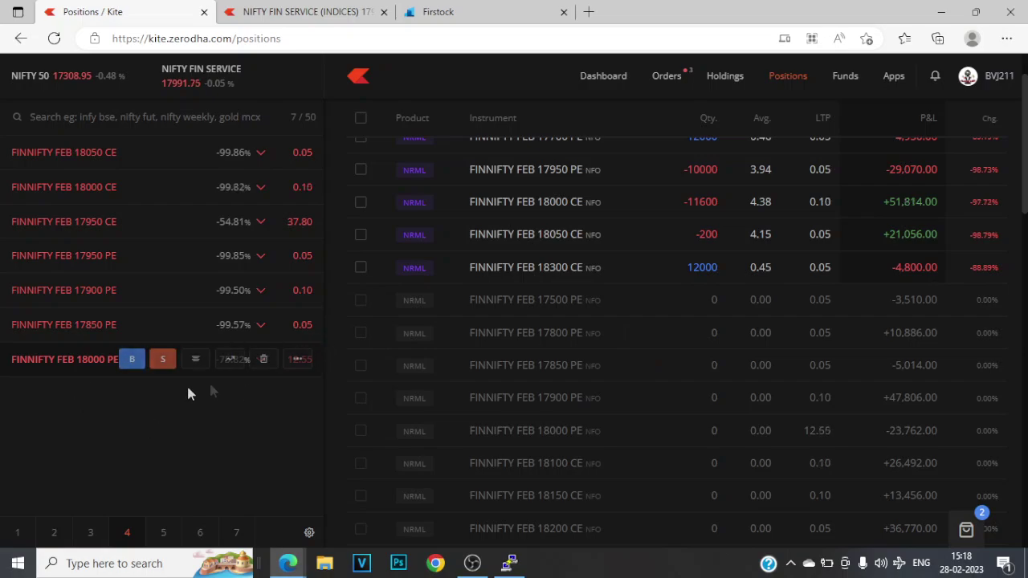
pyautogui.scroll(1, 517, 425)
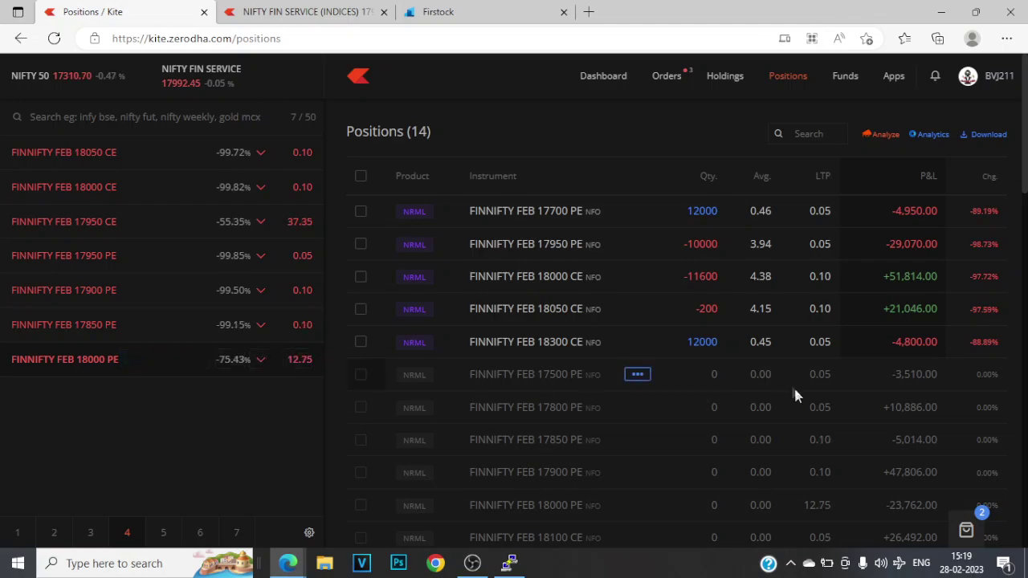
pyautogui.scroll(-2, 796, 394)
pyautogui.scroll(-1, 862, 474)
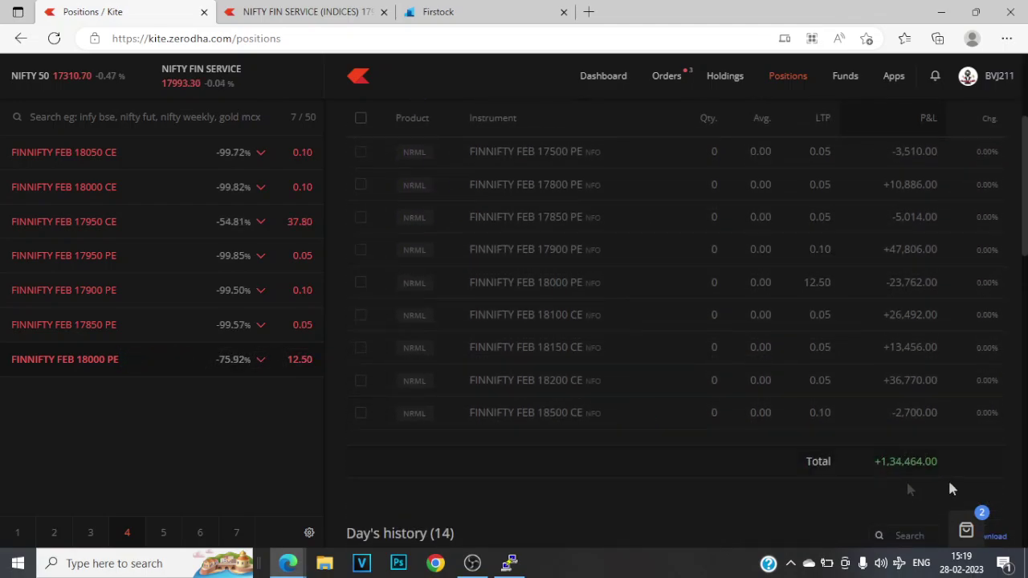
pyautogui.moveTo(626, 424)
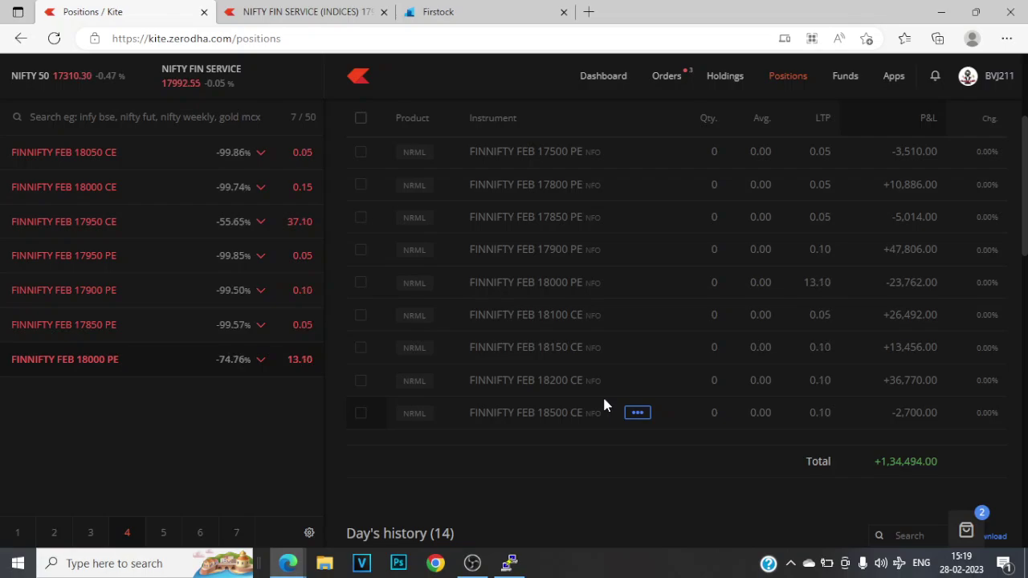
pyautogui.scroll(3, 546, 415)
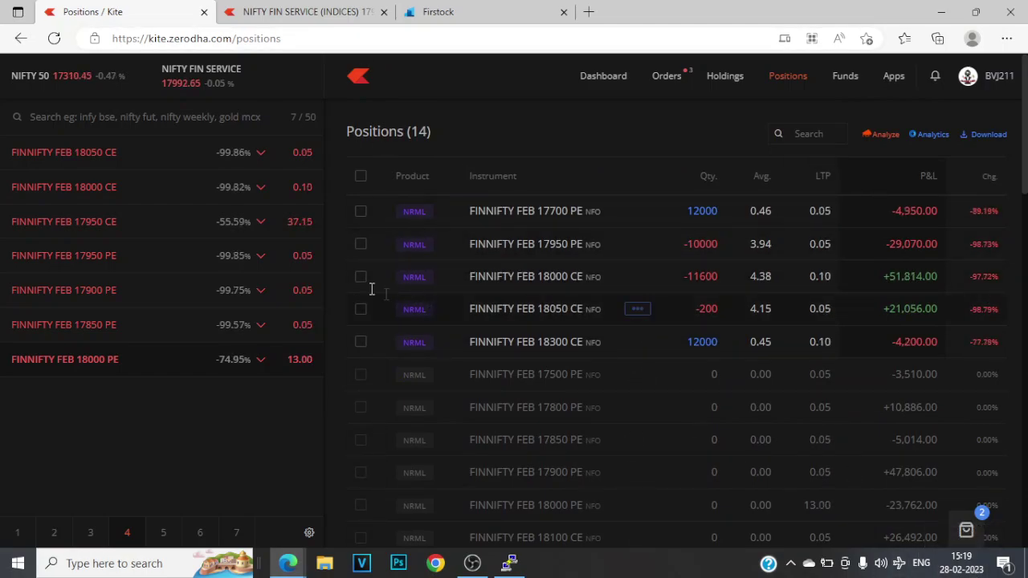
pyautogui.moveTo(268, 299)
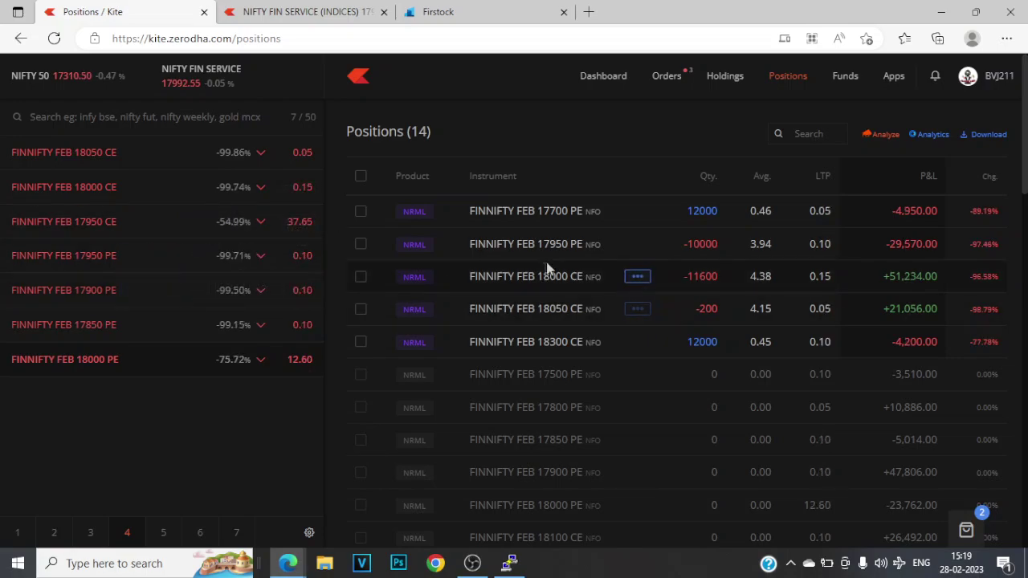
# - Examine the NIFTY FIN SERVICE chart at one-minute and five-minute intervals alongside the open FINNIFTY positions
pyautogui.hotkey('ctrl', 'Tab')
pyautogui.moveTo(608, 265); pyautogui.dragTo(532, 361)
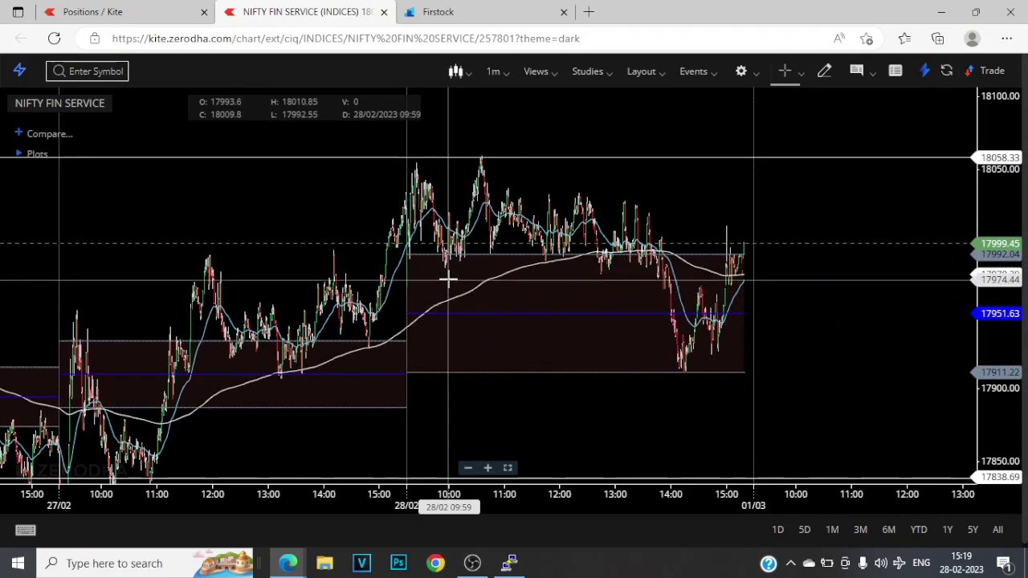
pyautogui.hotkey('ctrl', 'shift', 'Tab')
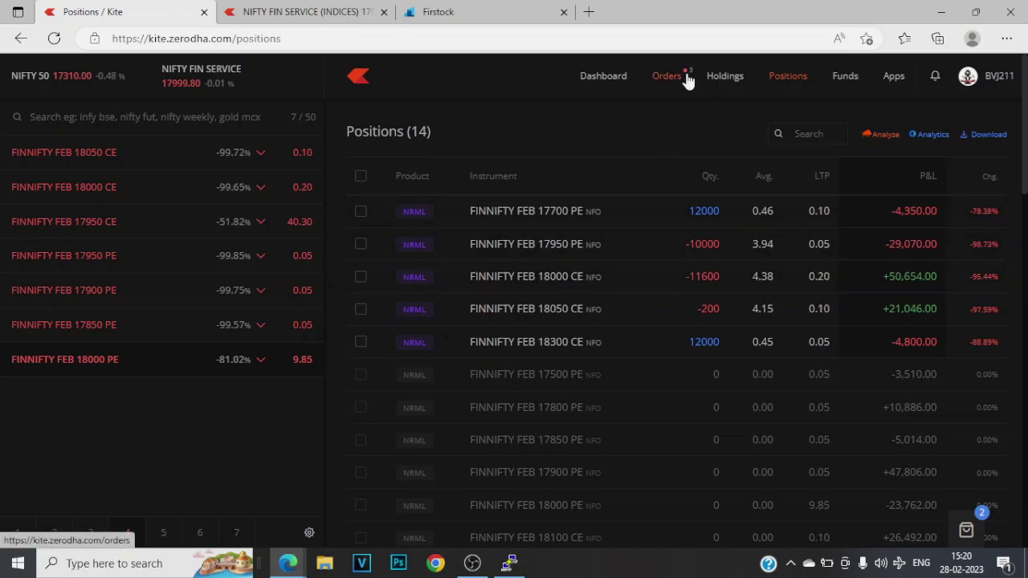
pyautogui.hotkey('ctrl', 'Tab')
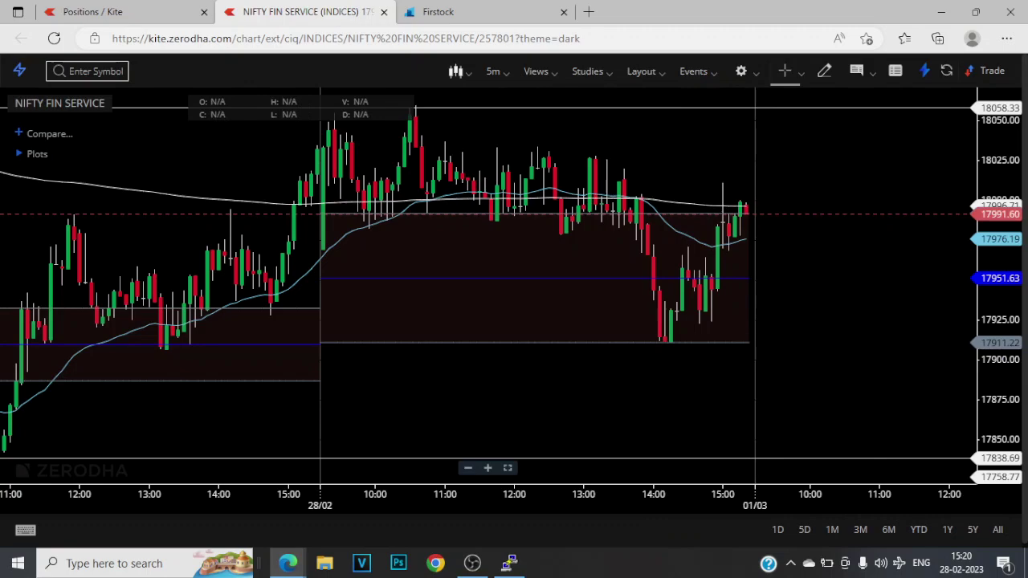
pyautogui.hotkey('ctrl', 'shift', 'Tab')
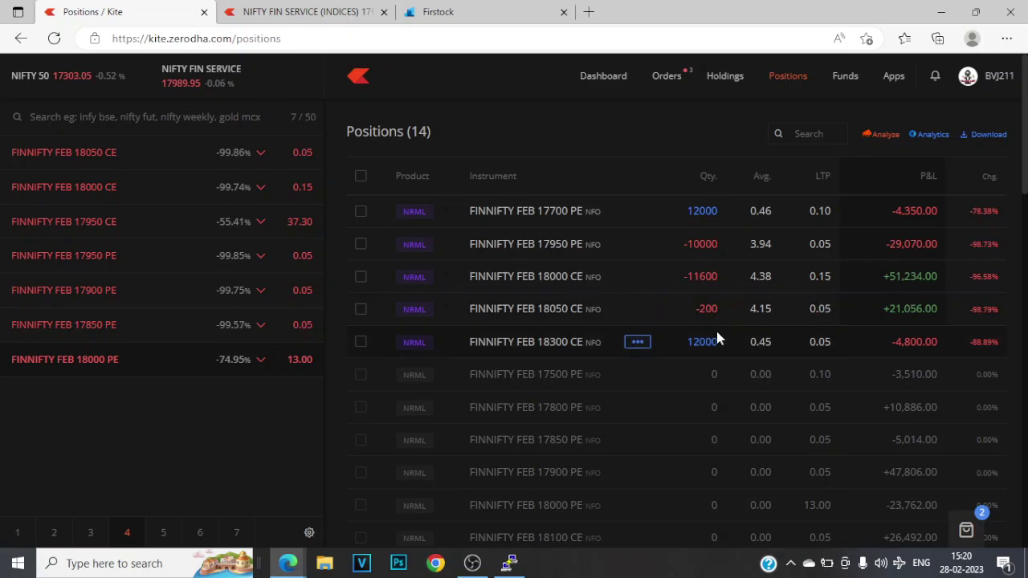
# - Compare the five-minute NIFTY FIN SERVICE candles around the afternoon low with the prices of the open FINNIFTY options
pyautogui.click(218, 70)
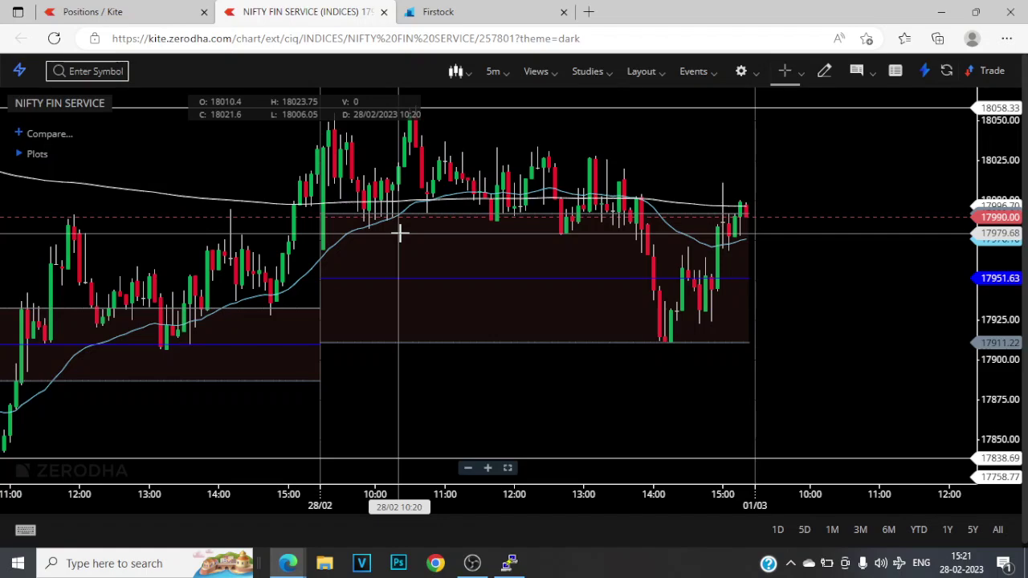
pyautogui.click(161, 11)
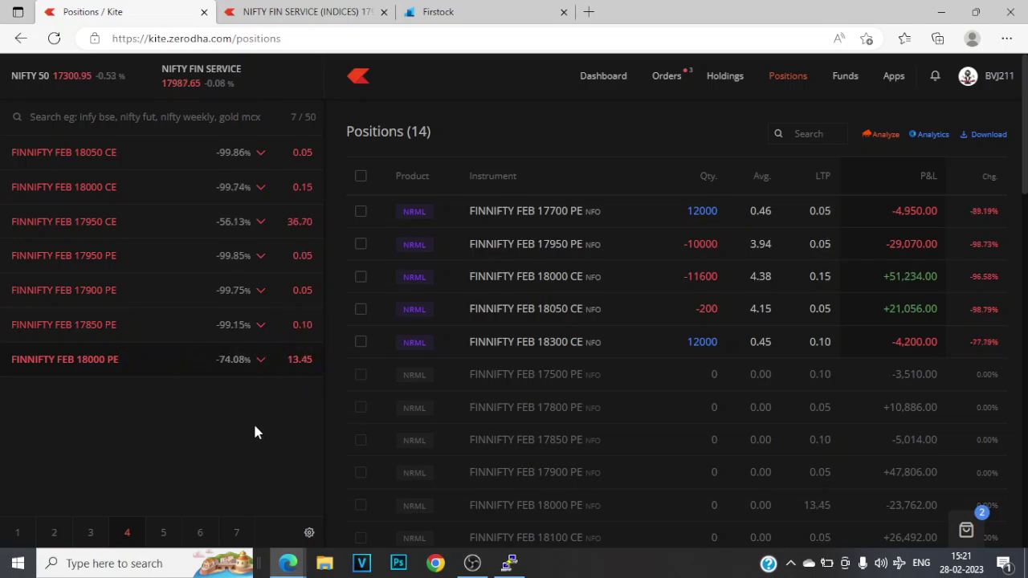
pyautogui.click(306, 11)
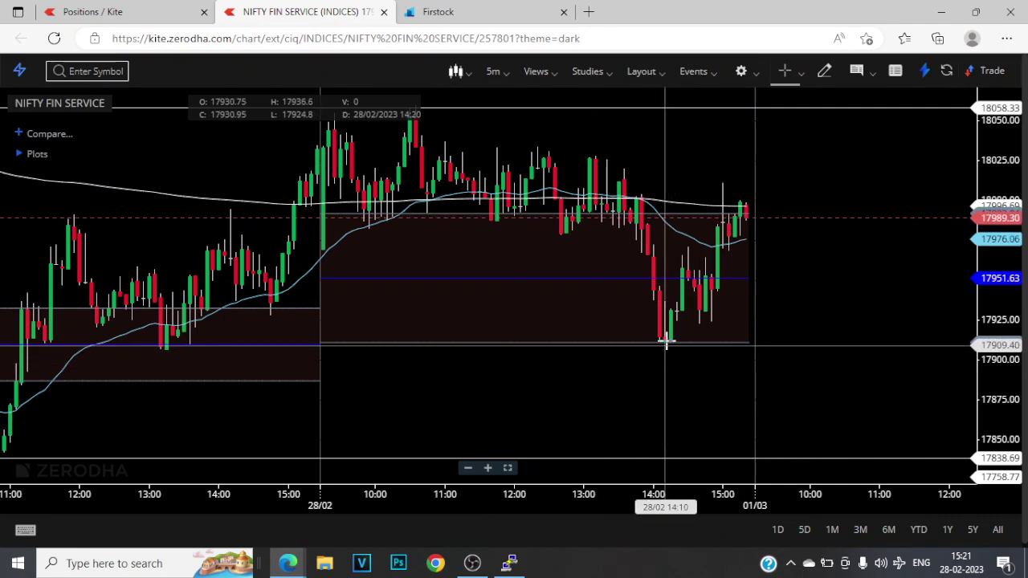
pyautogui.click(135, 8)
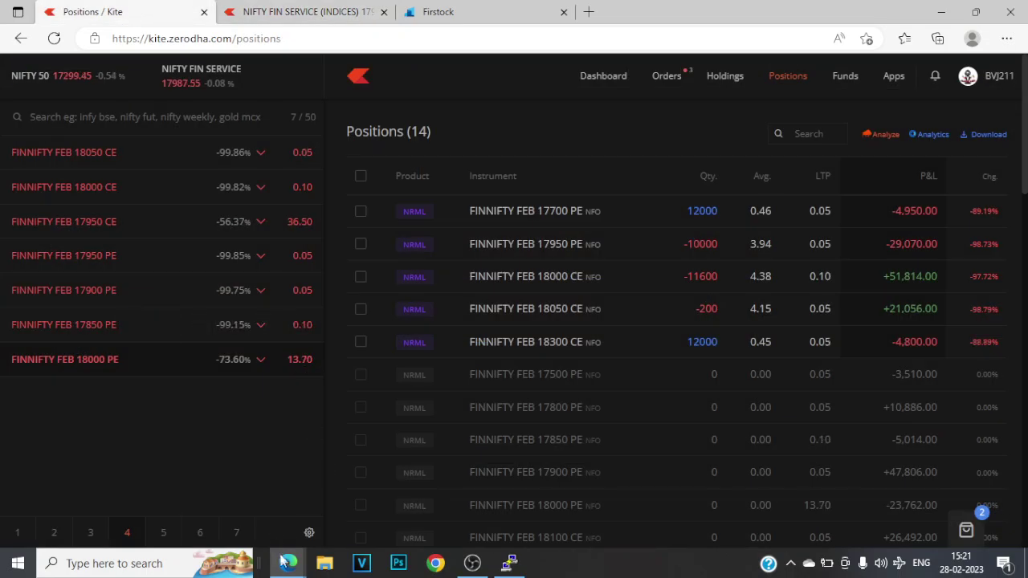
# - Switch to the InPrivate window and review the Firstock positions and the second Kite account's closed positions and orders
pyautogui.moveTo(288, 562)
pyautogui.click(313, 506)
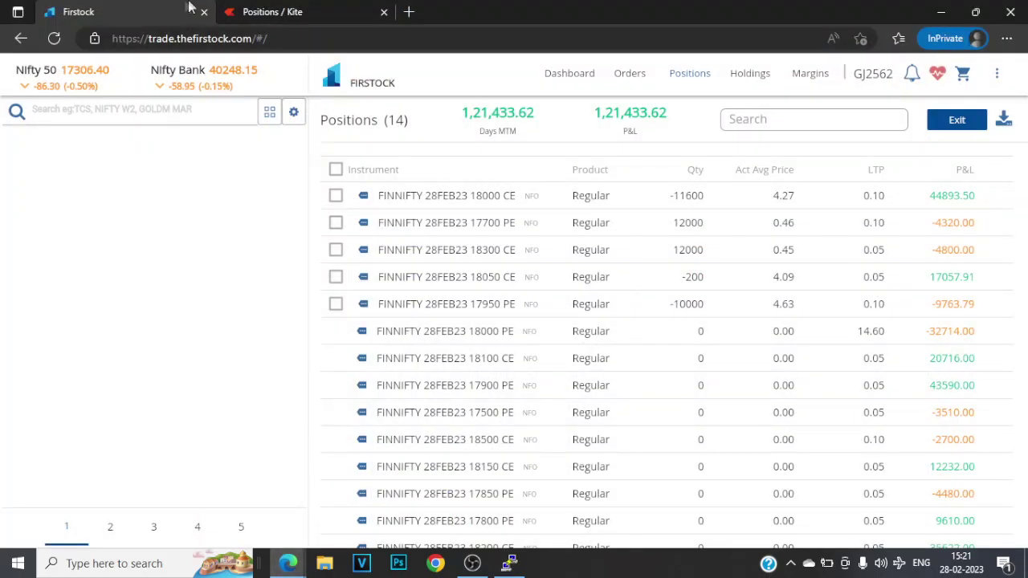
pyautogui.click(292, 9)
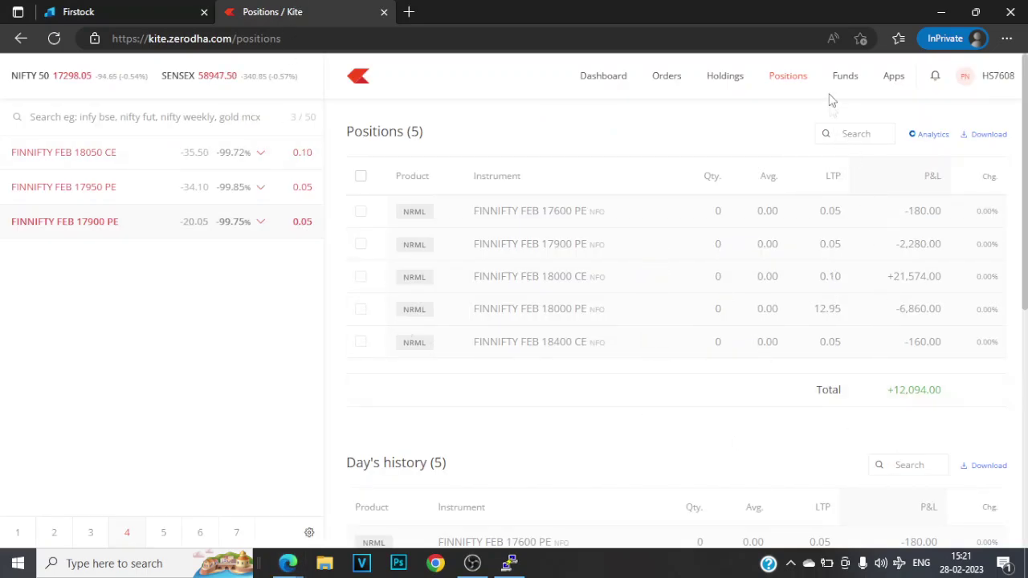
pyautogui.click(664, 73)
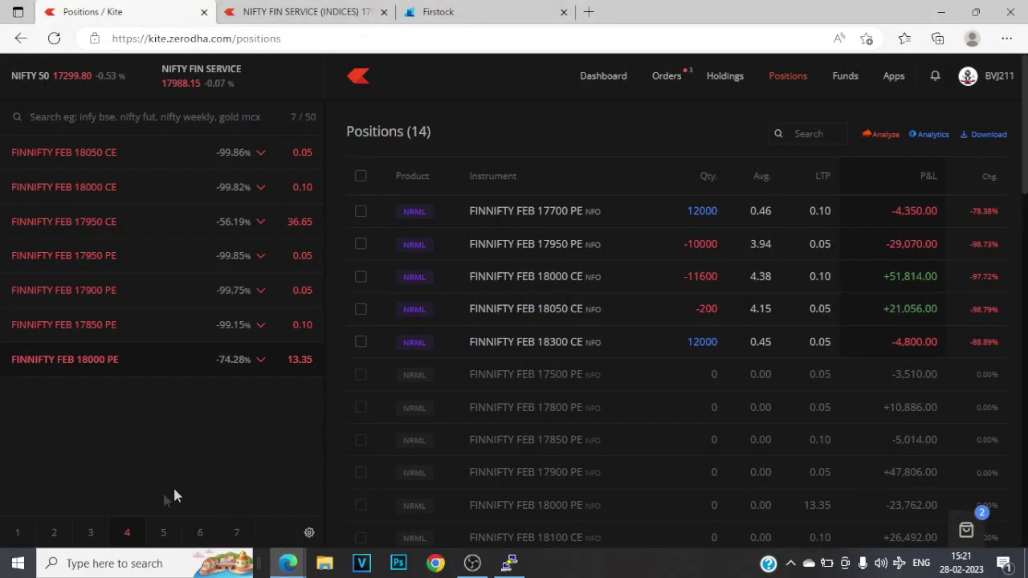
# - Check the total profit and loss below the main Kite account's FINNIFTY positions
pyautogui.scroll(-2, 513, 357)
pyautogui.scroll(-1, 663, 418)
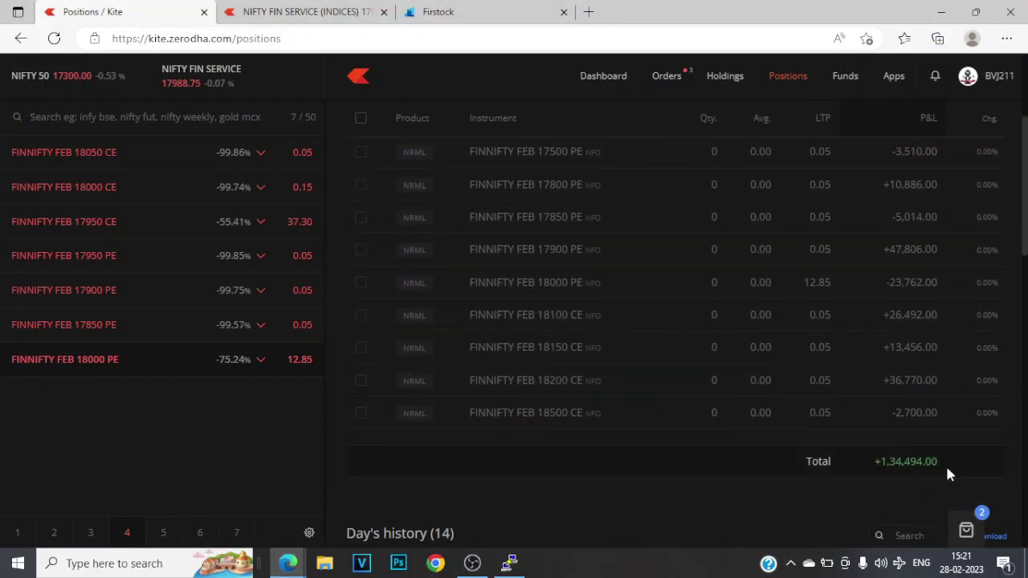
pyautogui.moveTo(945, 463); pyautogui.dragTo(883, 462)
pyautogui.click(176, 436)
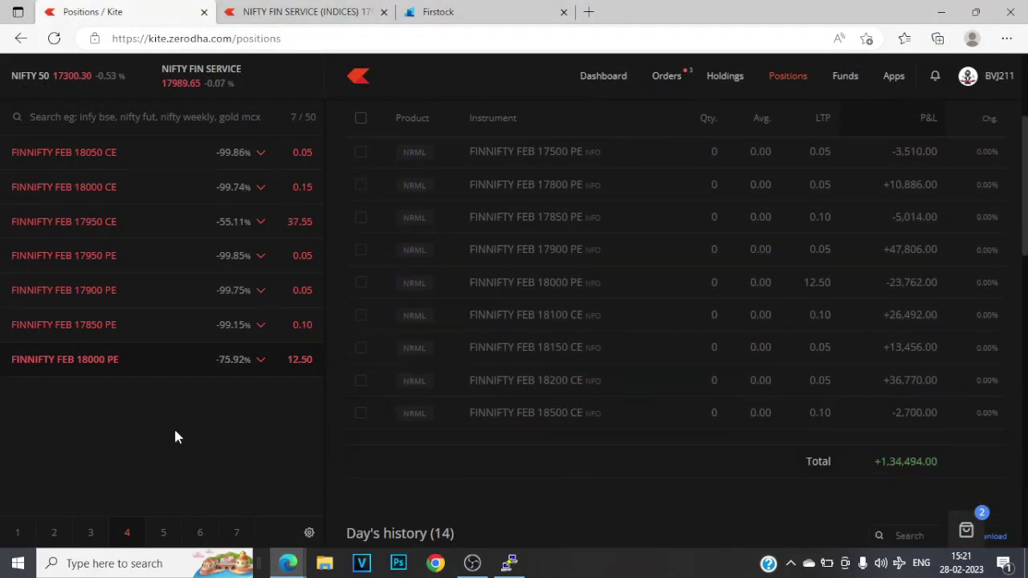